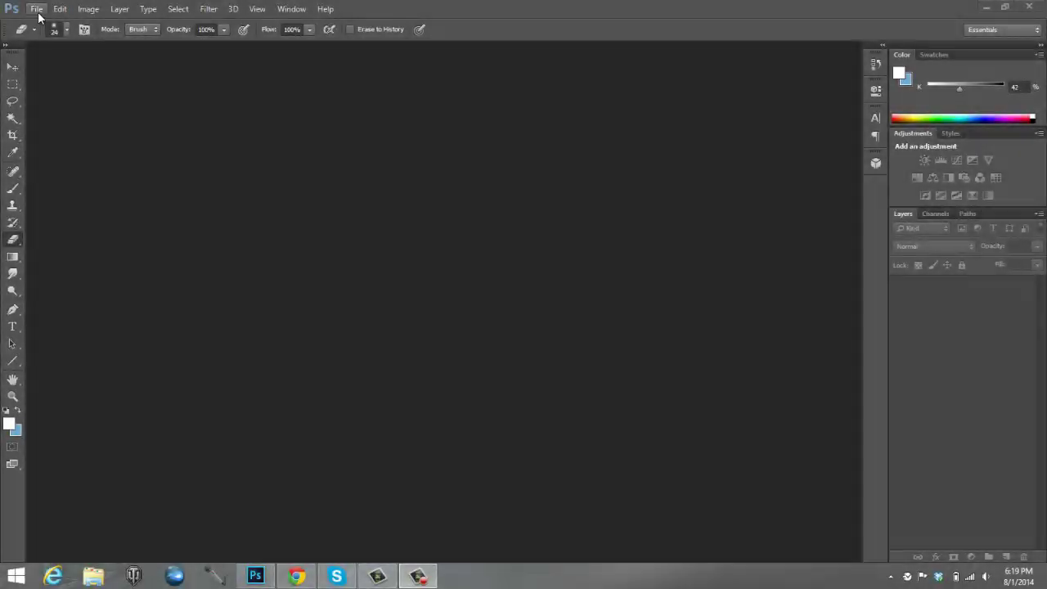
Start a new document sized 800 × 800 pixels at 300 pixels per inch
{"action": "left_click", "coordinate": [37, 9]}
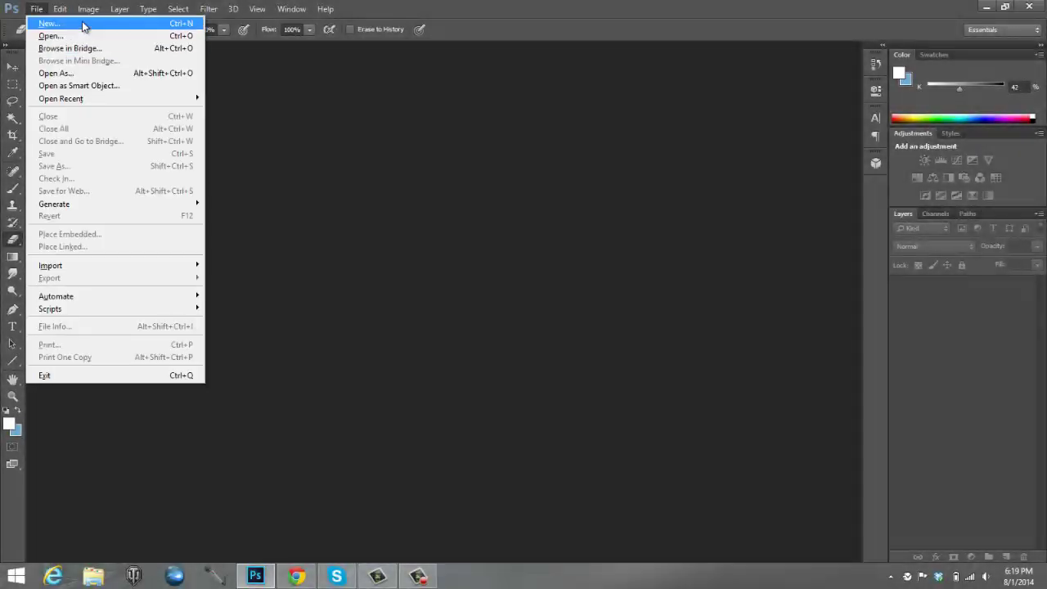
{"action": "left_click", "coordinate": [83, 25]}
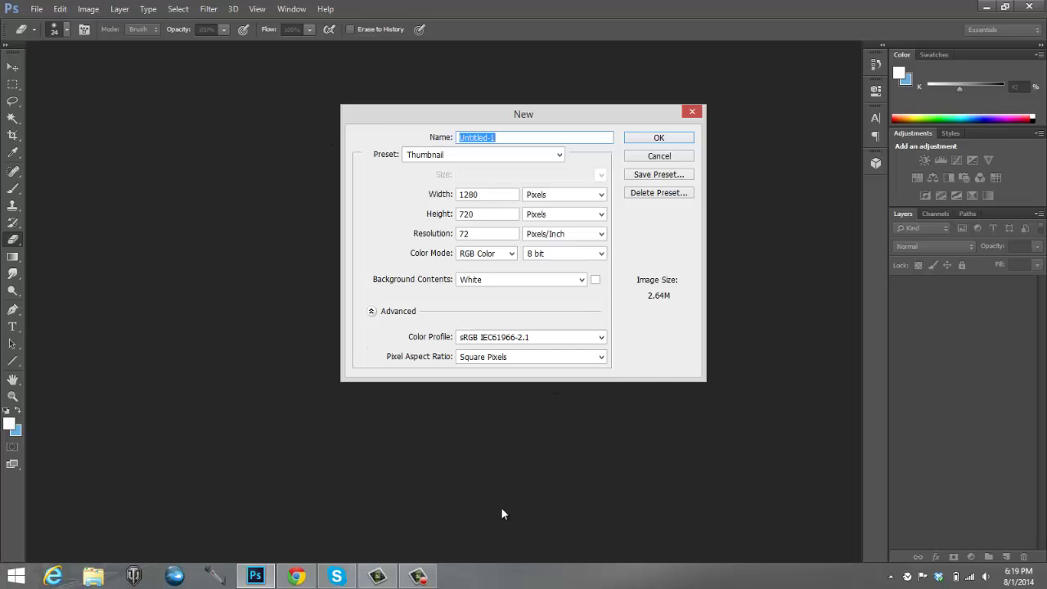
{"action": "left_click", "coordinate": [498, 195]}
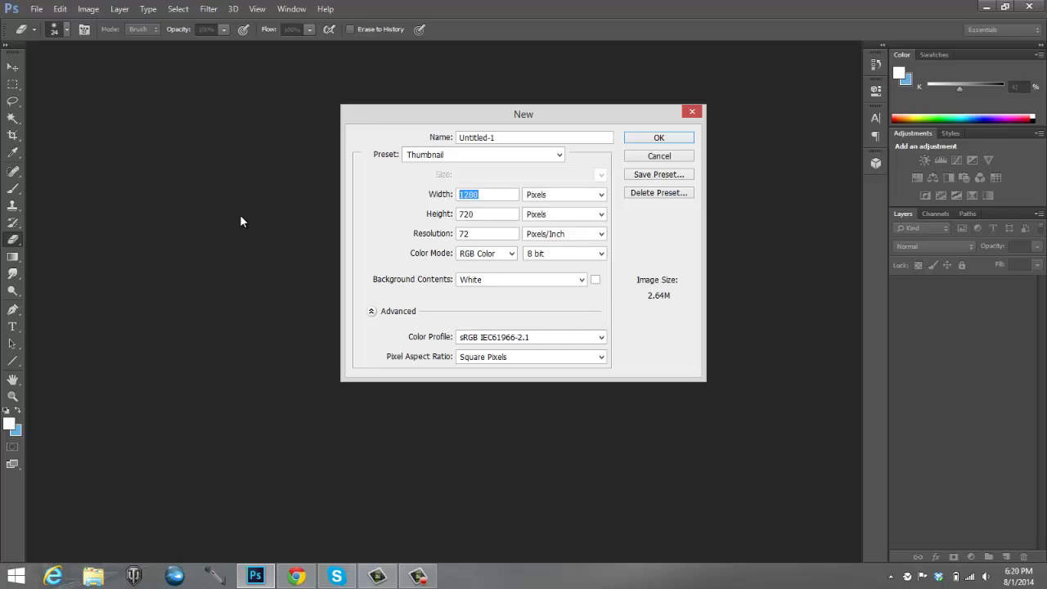
{"action": "key", "text": "BackSpace"}
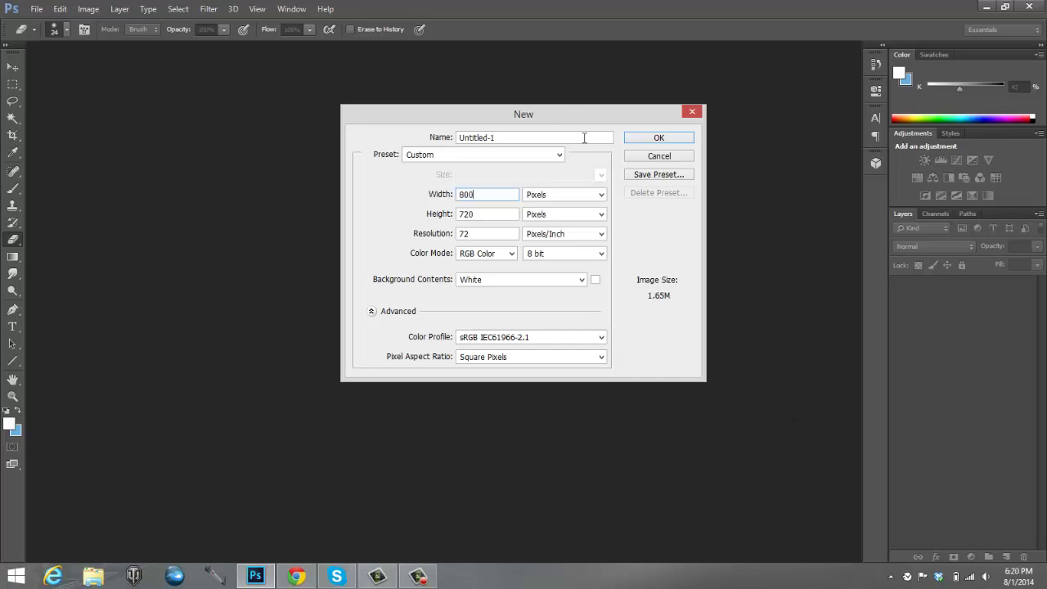
{"action": "key", "text": "Tab"}
{"action": "key", "text": "BackSpace"}
{"action": "type", "text": "800"}
{"action": "key", "text": "Tab"}
{"action": "type", "text": "300"}
Confirm the New dialog to create the blank white 800 × 800 Untitled-1 document
{"action": "left_click", "coordinate": [674, 138]}
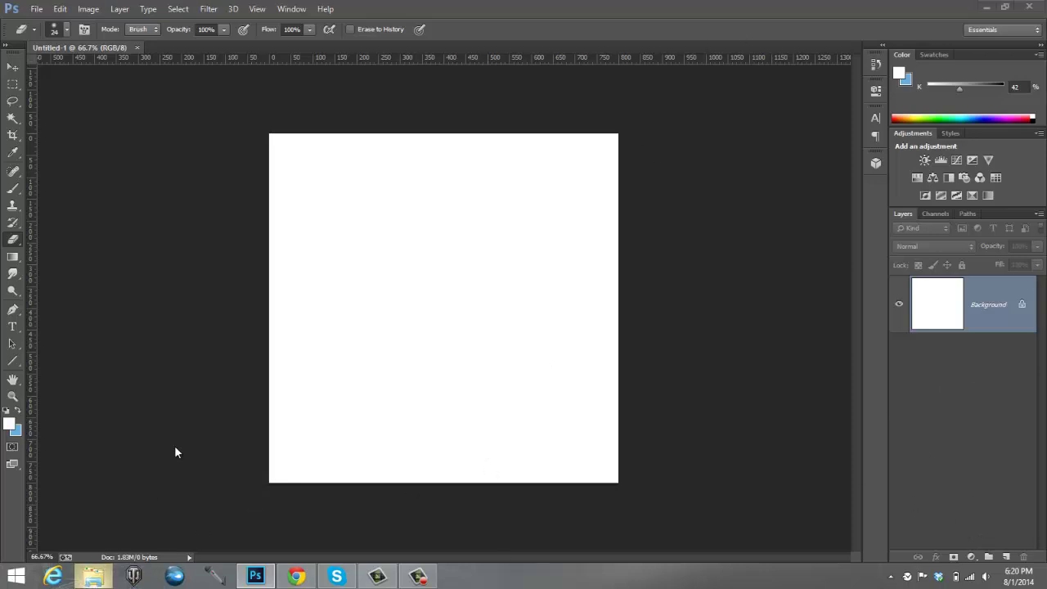
{"action": "left_click", "coordinate": [95, 579]}
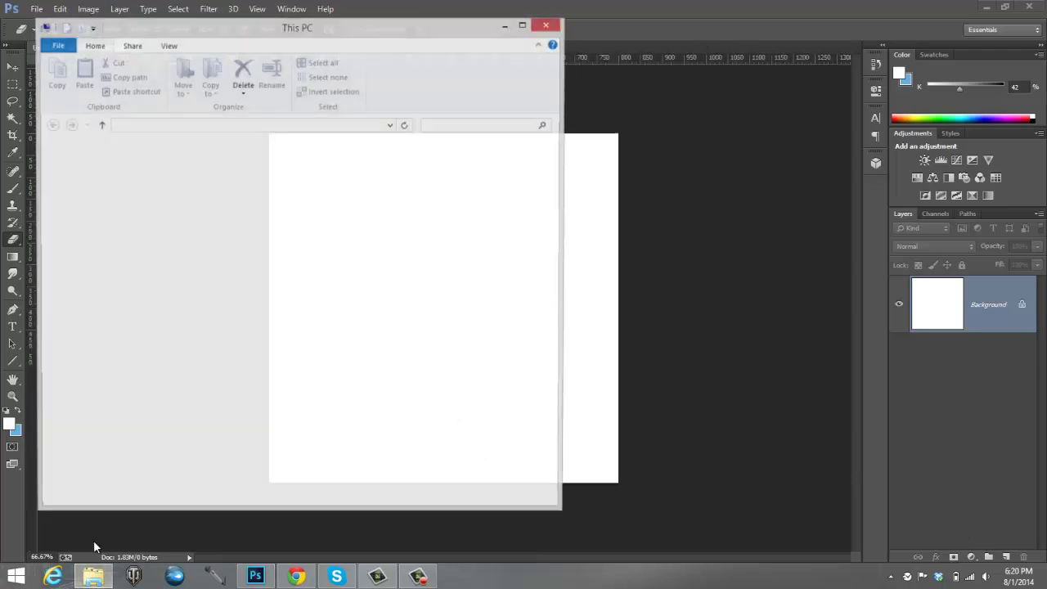
{"action": "left_click", "coordinate": [63, 168]}
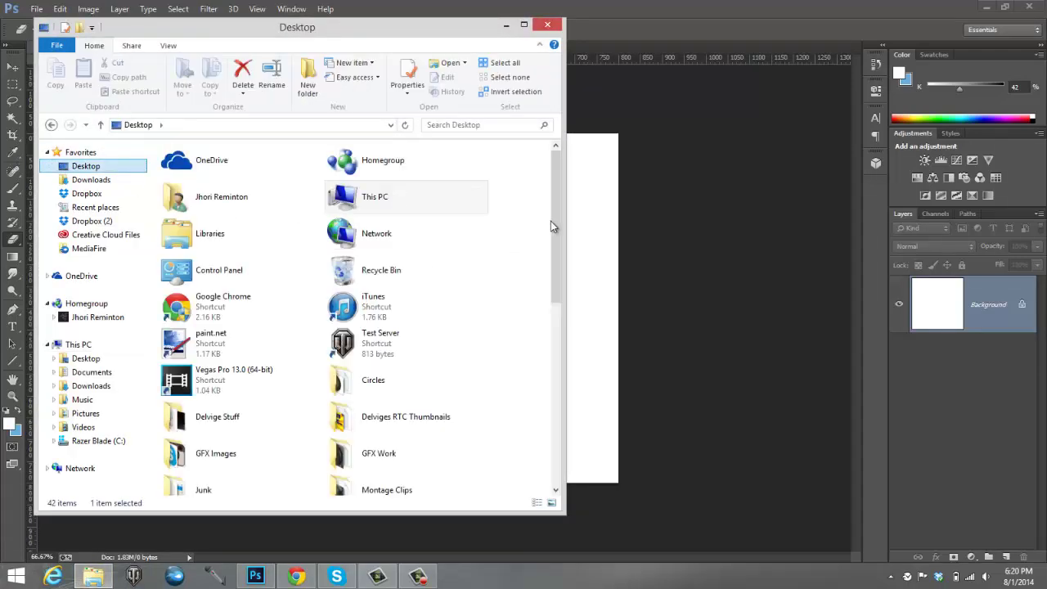
{"action": "left_click_drag", "start_coordinate": [553, 226], "coordinate": [578, 347]}
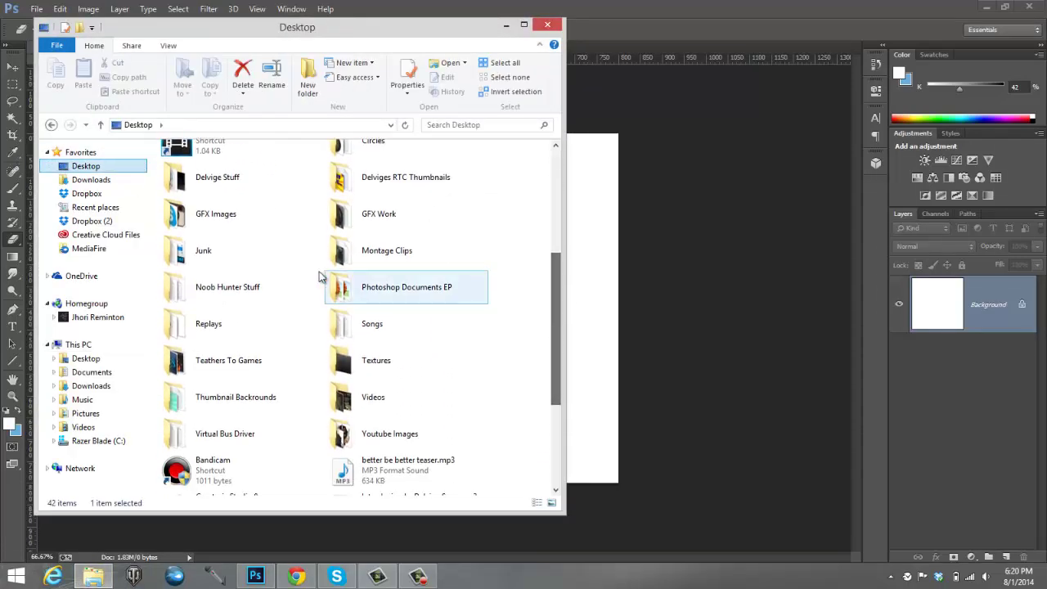
{"action": "double_click", "coordinate": [346, 218]}
{"action": "double_click", "coordinate": [353, 176]}
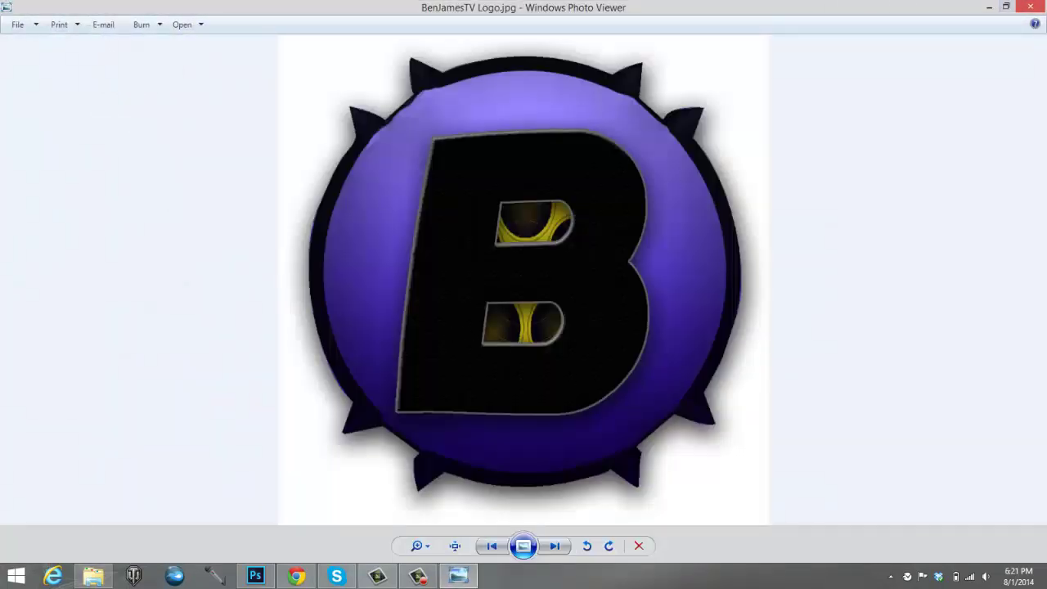
{"action": "left_click", "coordinate": [1029, 6]}
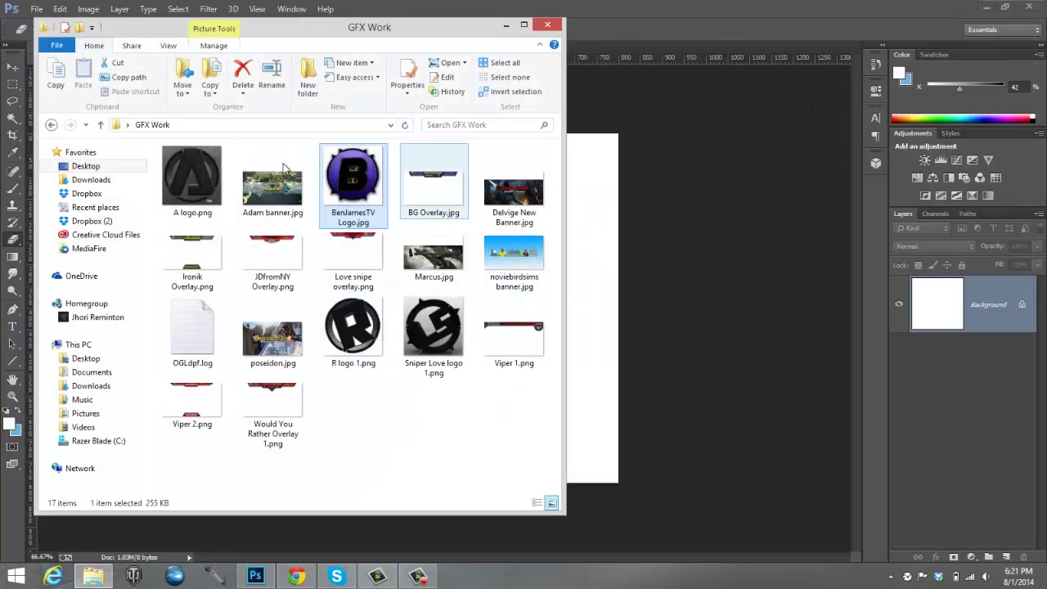
{"action": "double_click", "coordinate": [191, 176]}
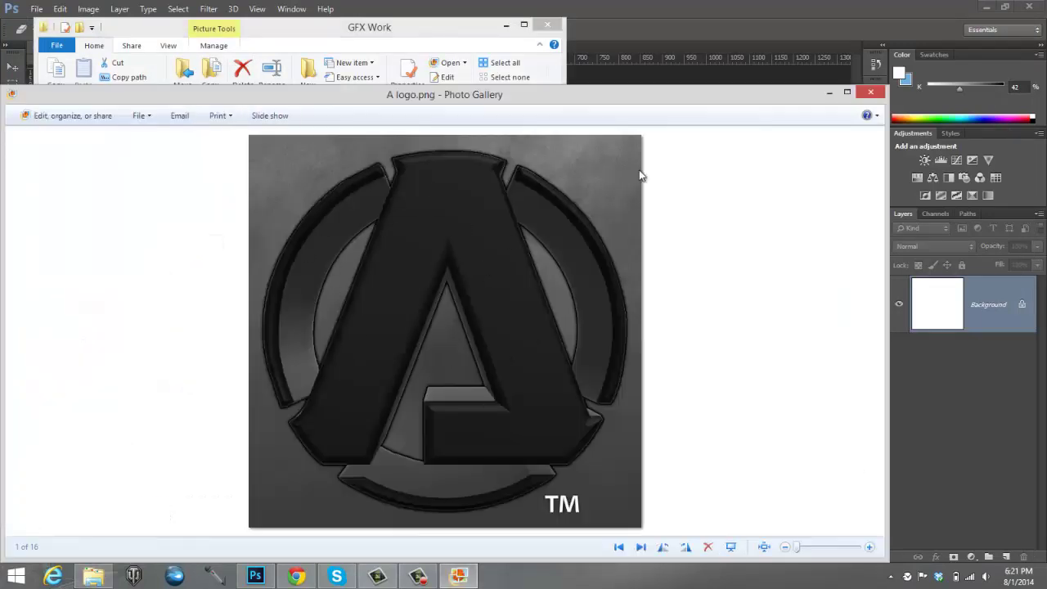
{"action": "left_click", "coordinate": [870, 95]}
{"action": "left_click", "coordinate": [589, 141]}
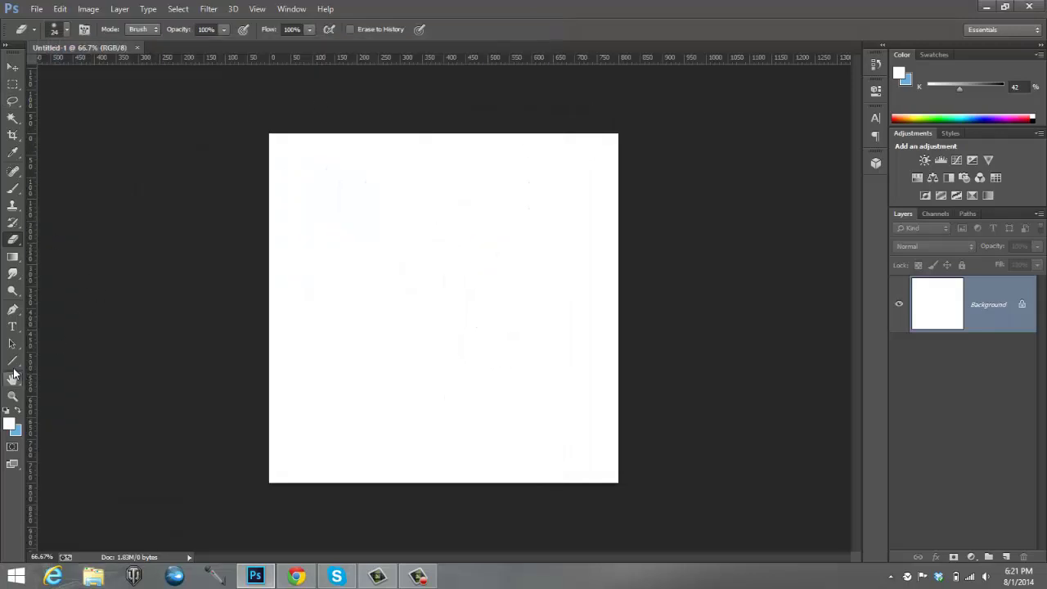
Select the Custom Shape tool and choose the circle frame ring shape
{"action": "left_click", "coordinate": [13, 366]}
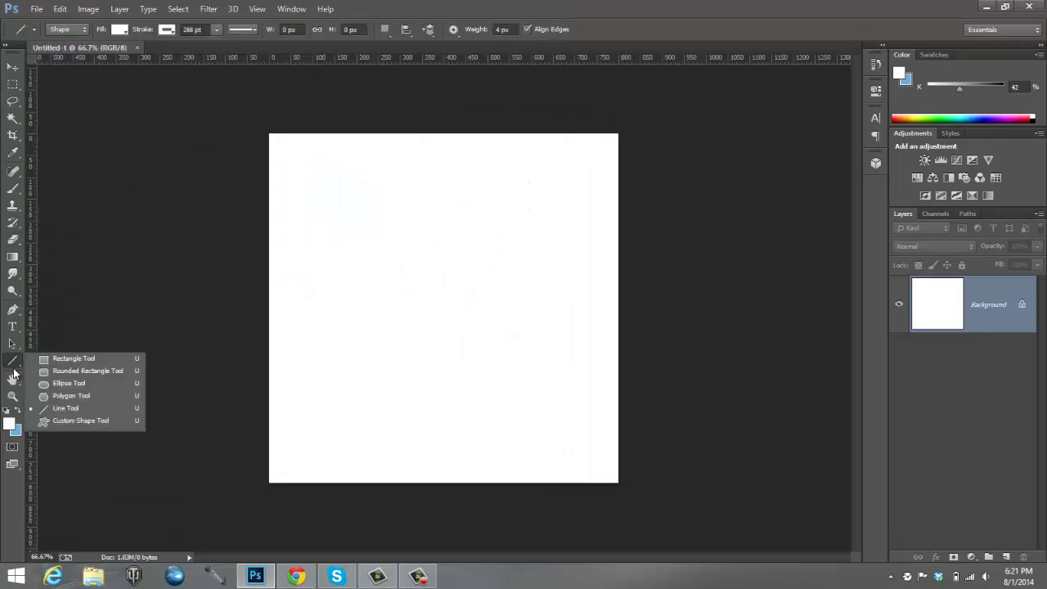
{"action": "left_click", "coordinate": [98, 423]}
{"action": "left_click", "coordinate": [510, 31]}
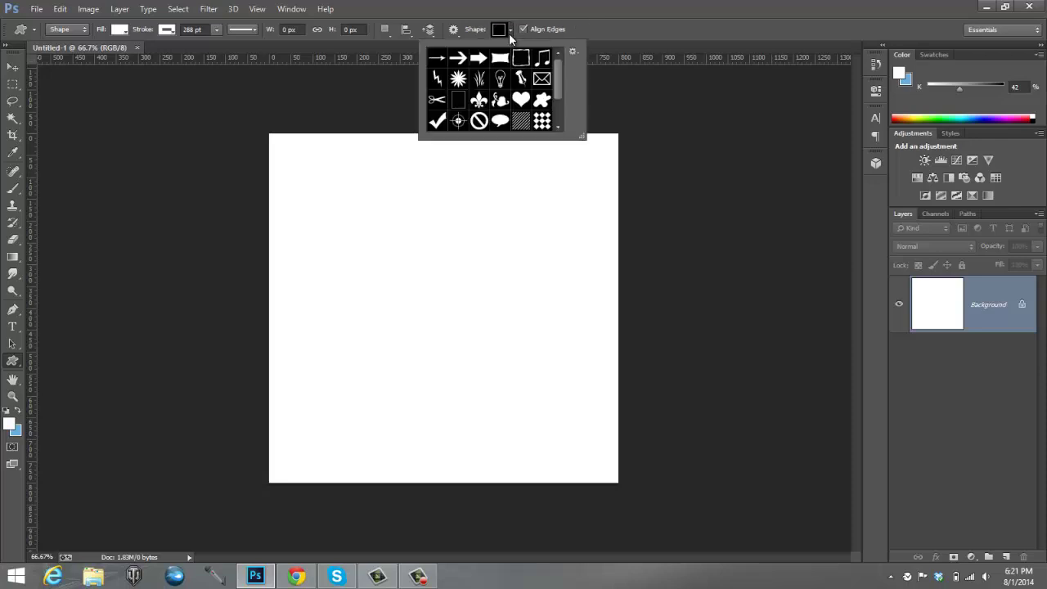
{"action": "scroll", "coordinate": [556, 75], "scroll_direction": "down", "scroll_amount": 3}
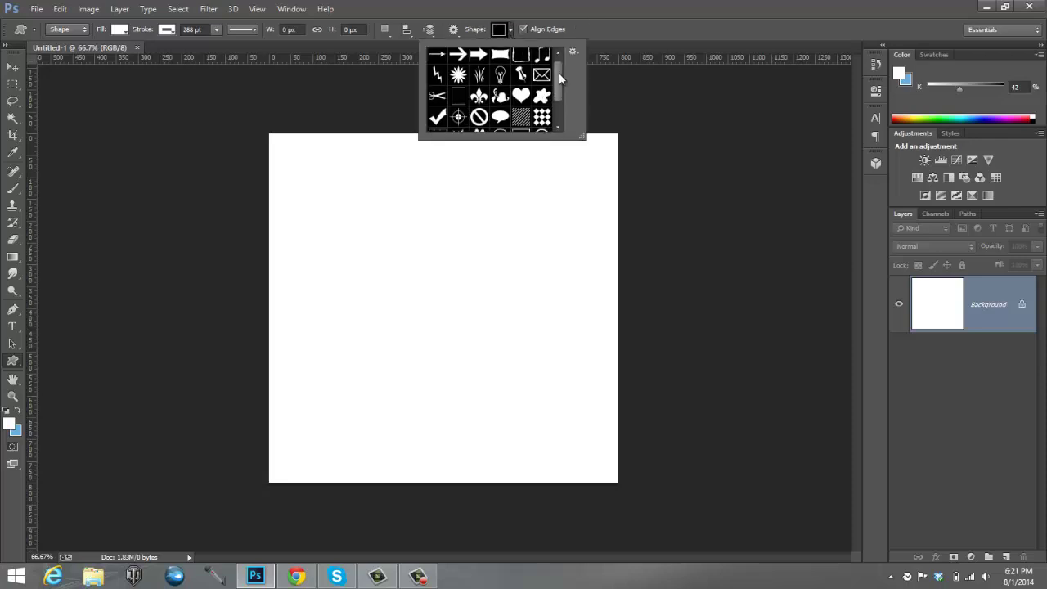
{"action": "left_click", "coordinate": [501, 104]}
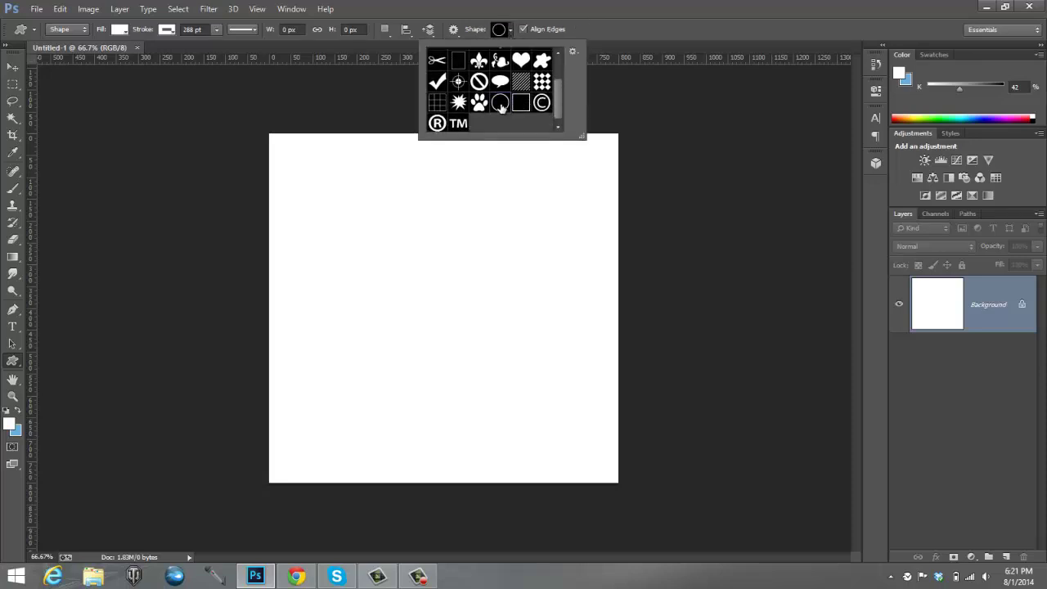
{"action": "left_click", "coordinate": [511, 32]}
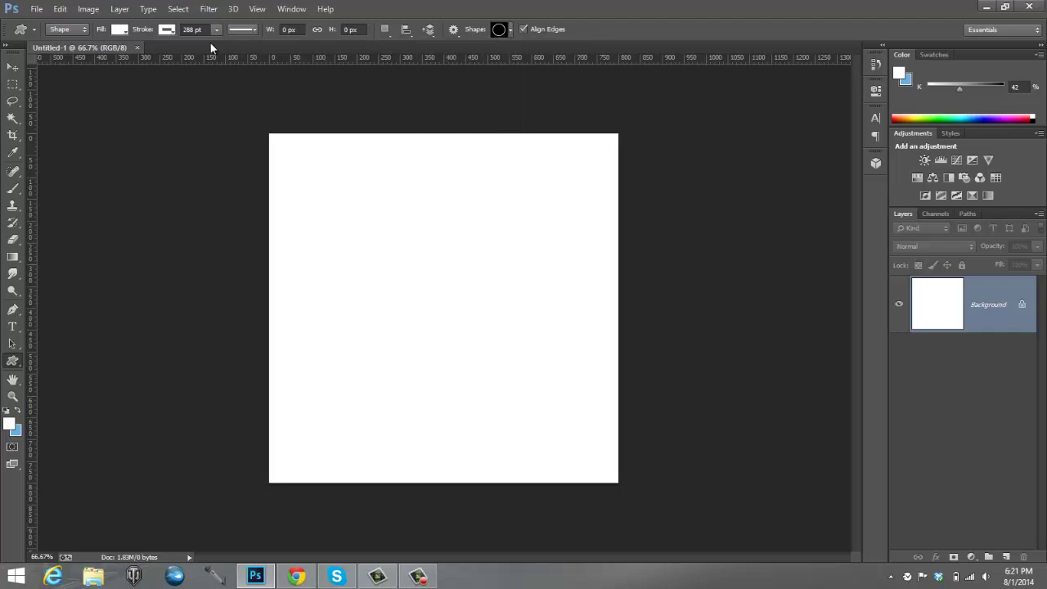
Set the shape fill to black and the stroke to a dark colour
{"action": "left_click", "coordinate": [123, 30]}
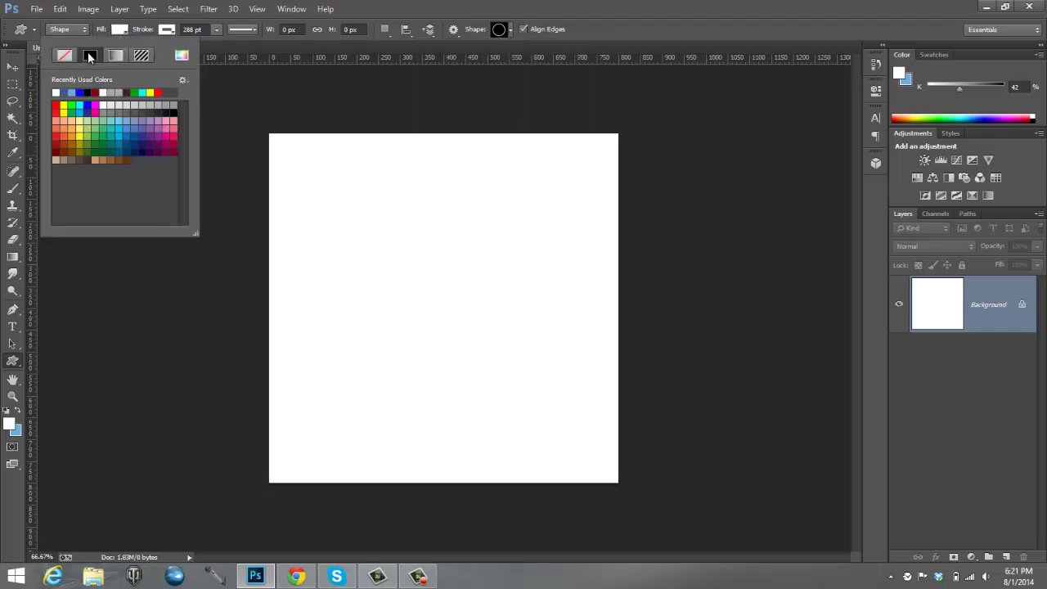
{"action": "left_click", "coordinate": [174, 112]}
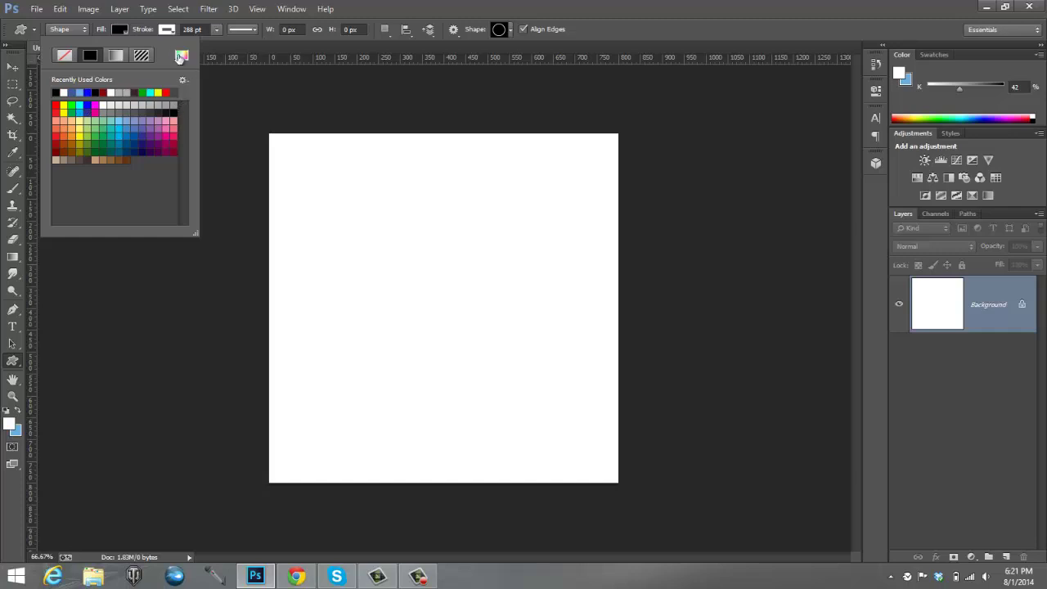
{"action": "left_click", "coordinate": [167, 30]}
{"action": "left_click", "coordinate": [105, 92]}
{"action": "left_click", "coordinate": [170, 30]}
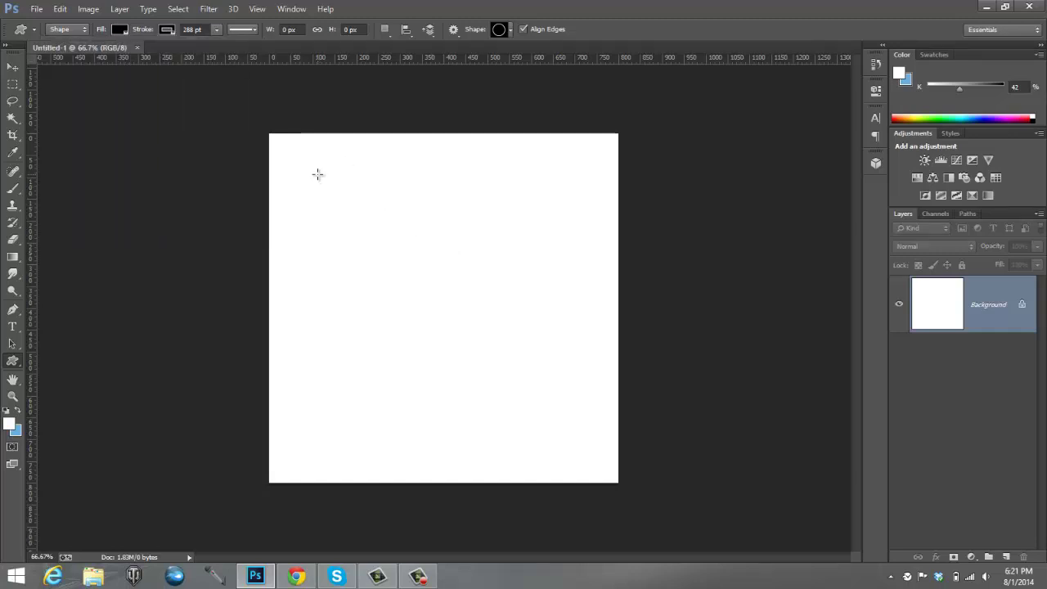
Drag out the black ring, then scale it to about 111% and centre it on the canvas
{"action": "left_click_drag", "start_coordinate": [317, 174], "coordinate": [605, 463]}
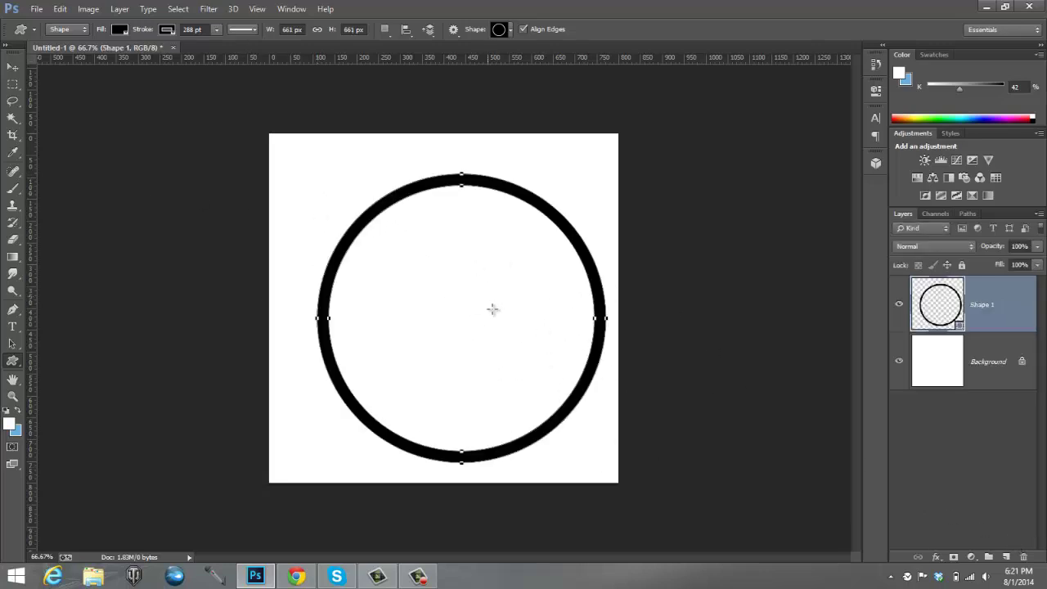
{"action": "key", "text": "v"}
{"action": "left_click_drag", "start_coordinate": [518, 344], "coordinate": [502, 325]}
{"action": "key", "text": "ctrl+t"}
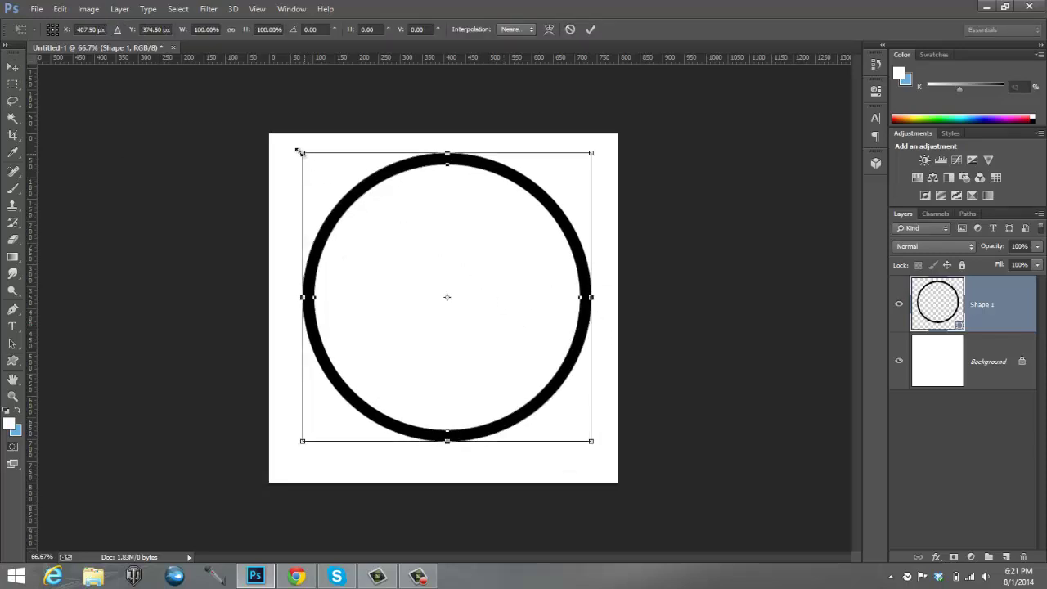
{"action": "left_click_drag", "start_coordinate": [302, 152], "coordinate": [271, 121]}
{"action": "left_click_drag", "start_coordinate": [403, 217], "coordinate": [425, 247]}
{"action": "left_click", "coordinate": [589, 29]}
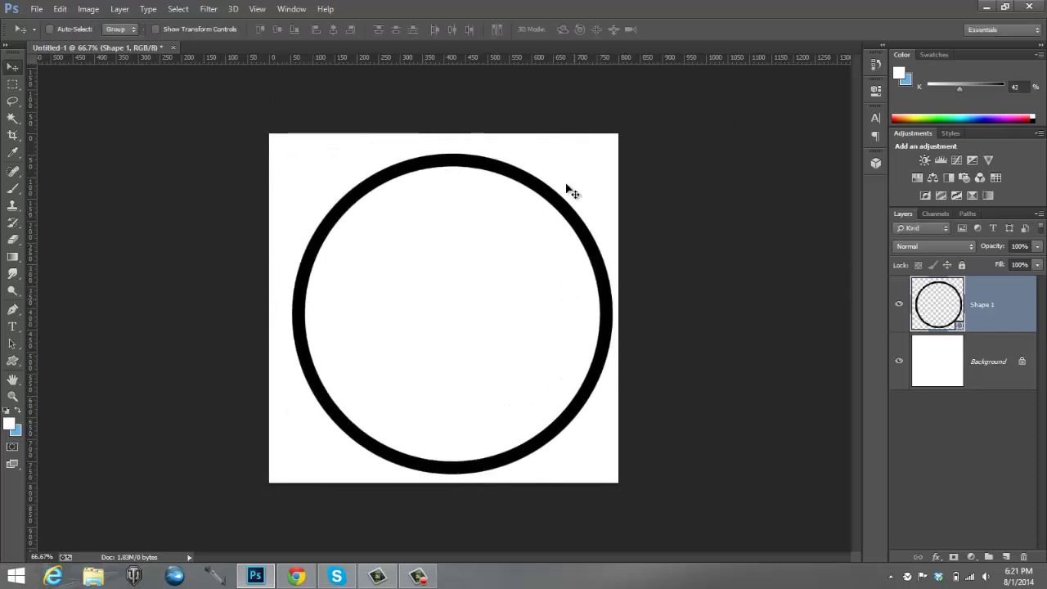
Rasterize the ring layer and centre it horizontally against a full-canvas selection
{"action": "left_click", "coordinate": [13, 85]}
{"action": "right_click", "coordinate": [994, 320]}
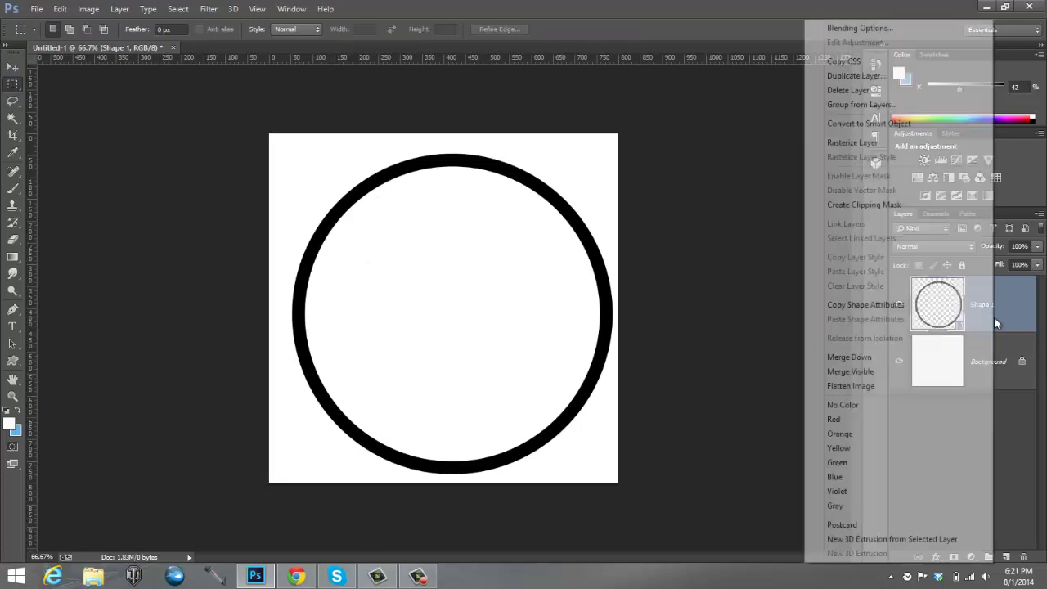
{"action": "left_click", "coordinate": [891, 141]}
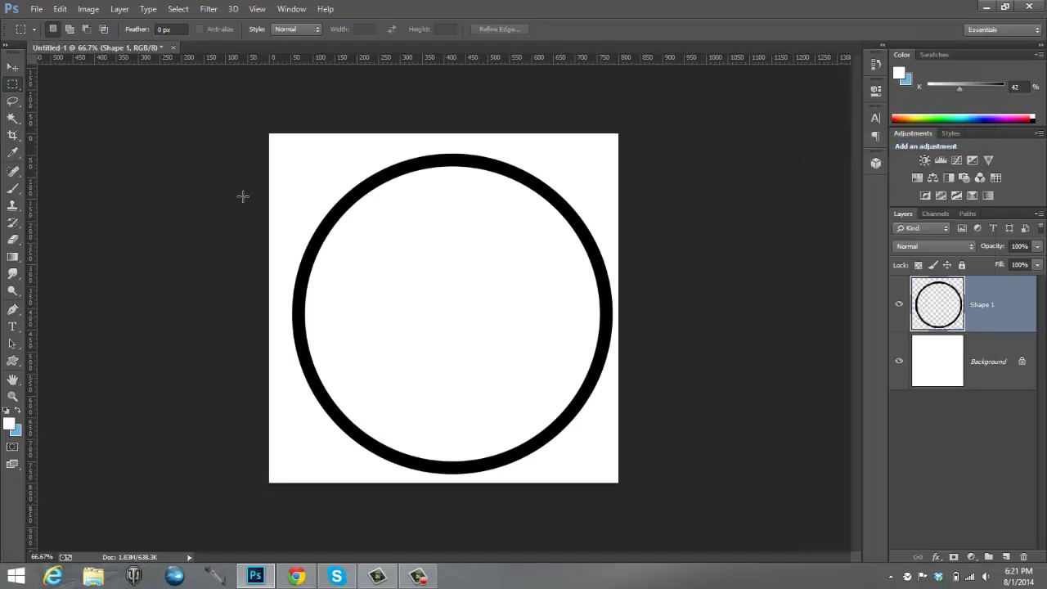
{"action": "left_click_drag", "start_coordinate": [178, 77], "coordinate": [720, 493]}
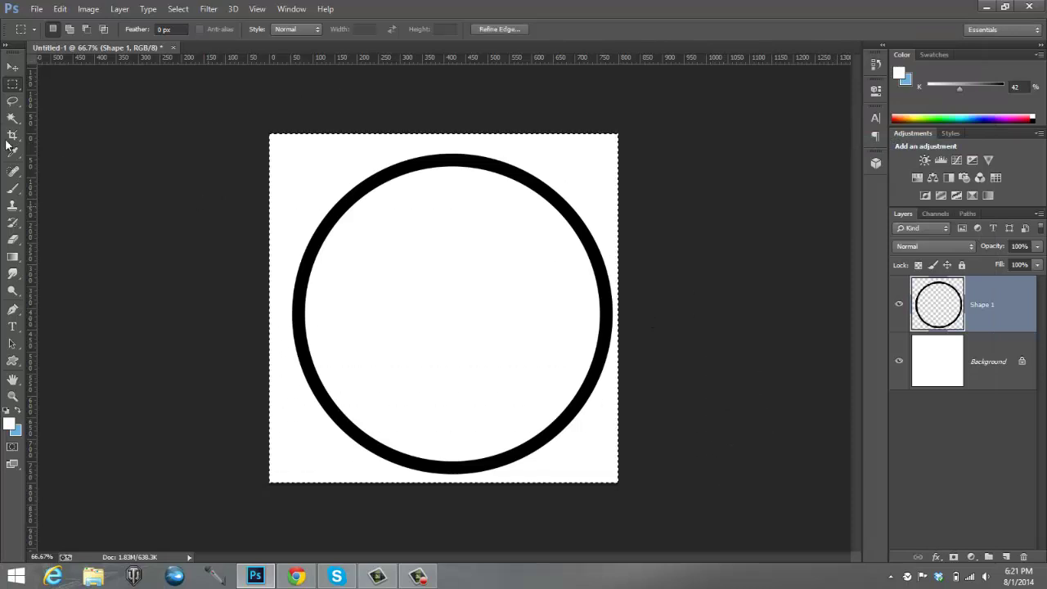
{"action": "left_click", "coordinate": [12, 67]}
{"action": "left_click", "coordinate": [333, 31]}
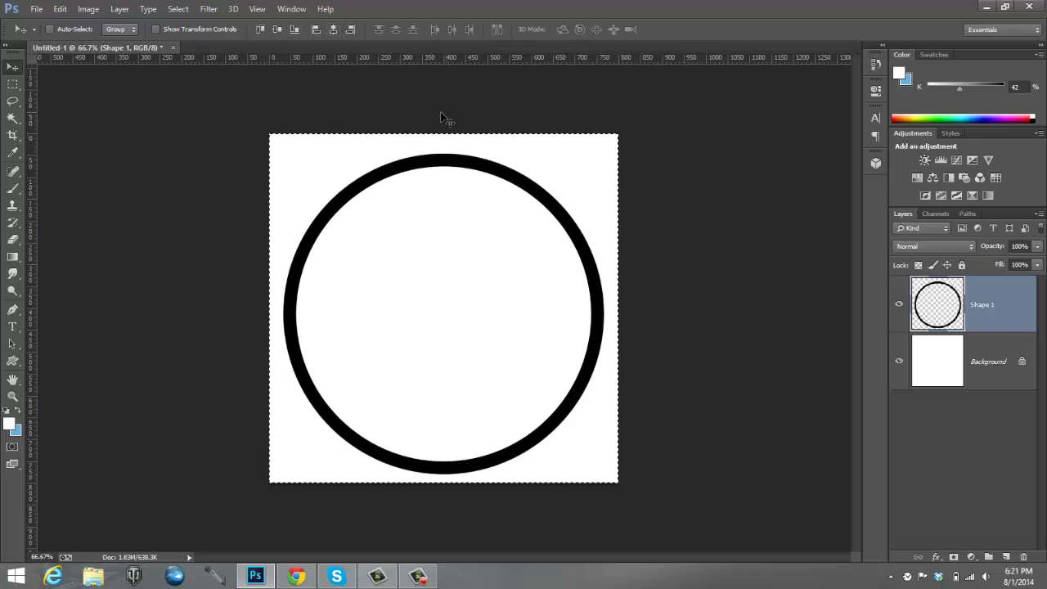
{"action": "key", "text": "ctrl+d"}
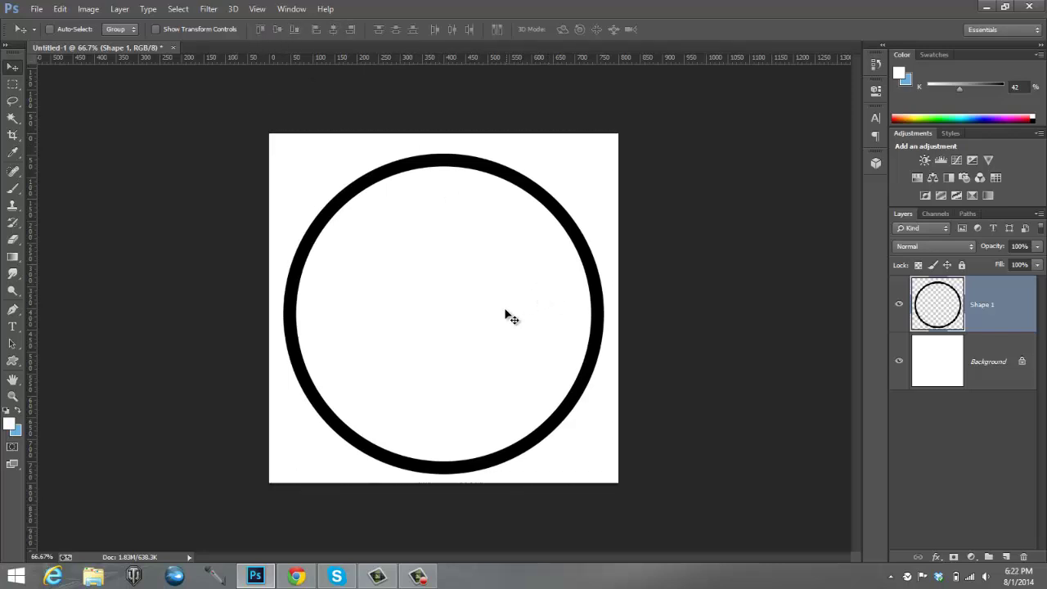
Nudge the ring upward with the arrow keys until it sits vertically centred
{"action": "key", "text": "Up"}
{"action": "key", "text": "Up"}
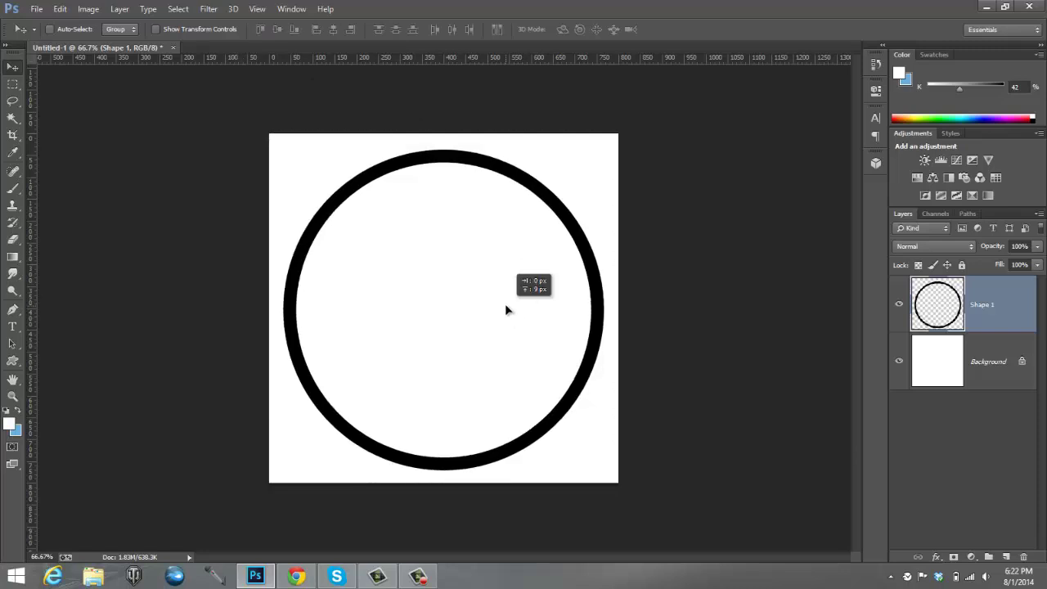
{"action": "key", "text": "Up"}
{"action": "key", "text": "Up"}
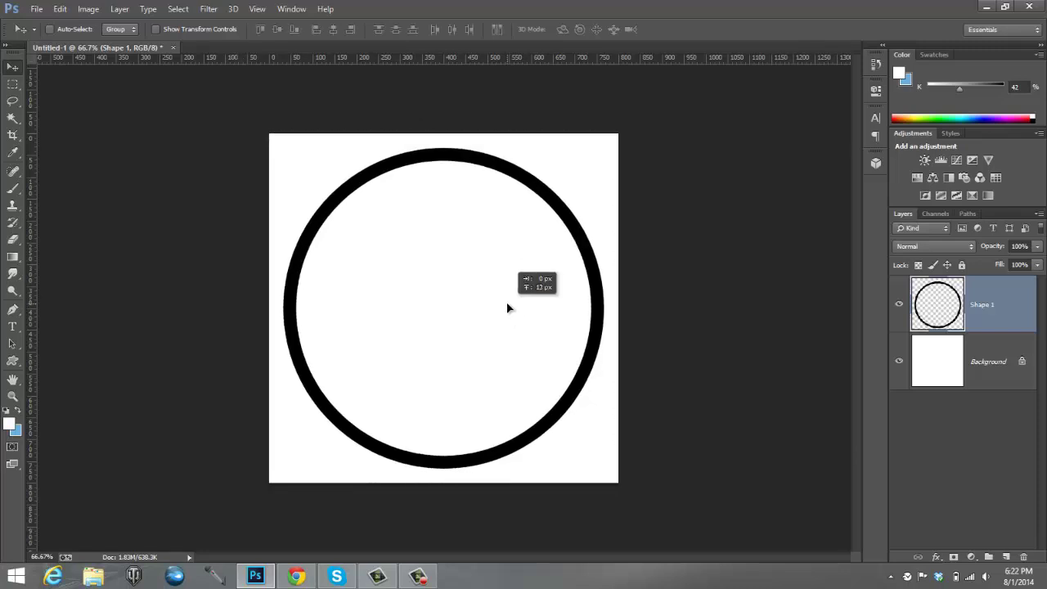
{"action": "key", "text": "Up"}
{"action": "key", "text": "Up"}
{"action": "key", "text": "Up"}
{"action": "key", "text": "Down"}
{"action": "key", "text": "Down"}
{"action": "key", "text": "Down"}
{"action": "key", "text": "Down"}
{"action": "key", "text": "Down"}
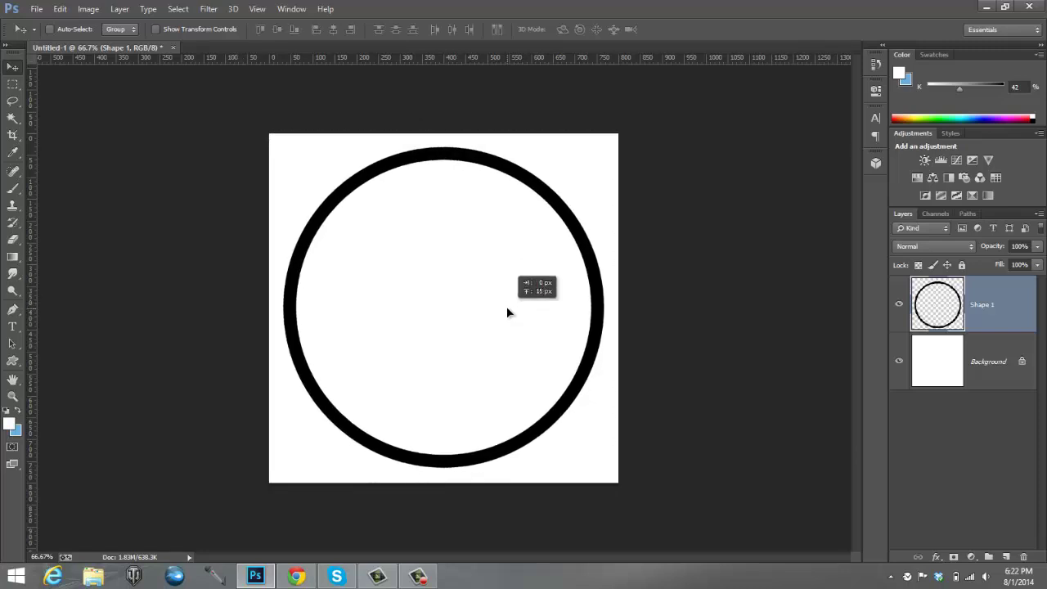
{"action": "key", "text": "Up"}
{"action": "key", "text": "Up"}
{"action": "key", "text": "Up"}
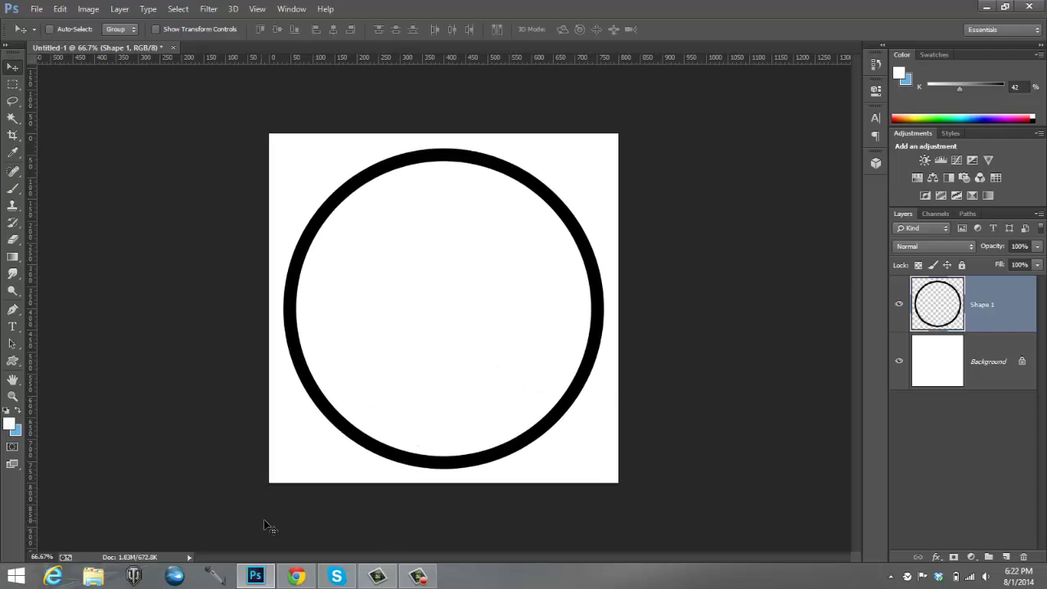
Add a new layer and set the Type tool to Rawhide Raw 2012 in colour 000000
{"action": "left_click", "coordinate": [1006, 557]}
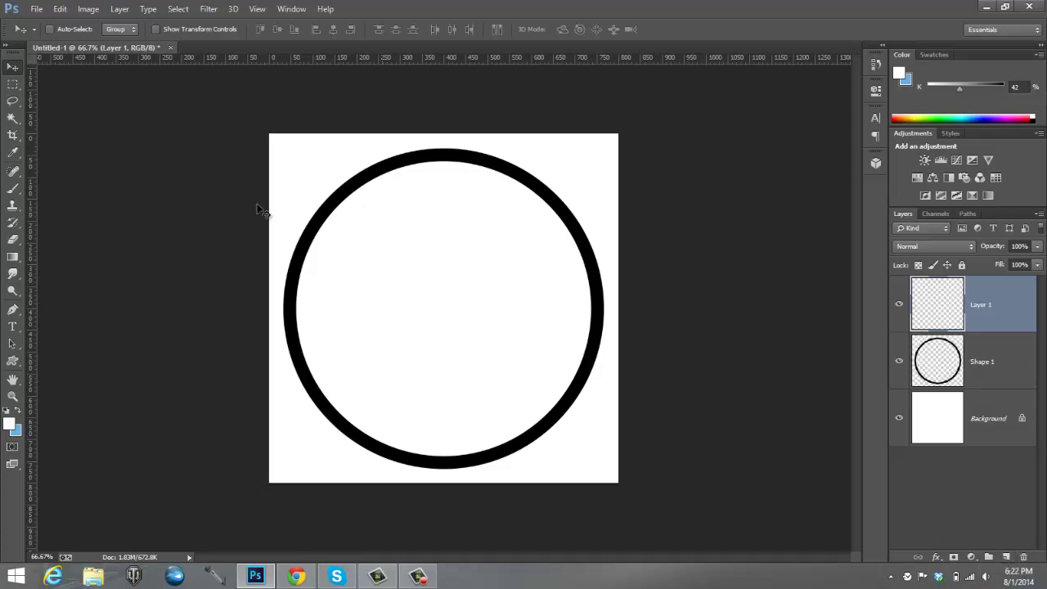
{"action": "left_click", "coordinate": [12, 326]}
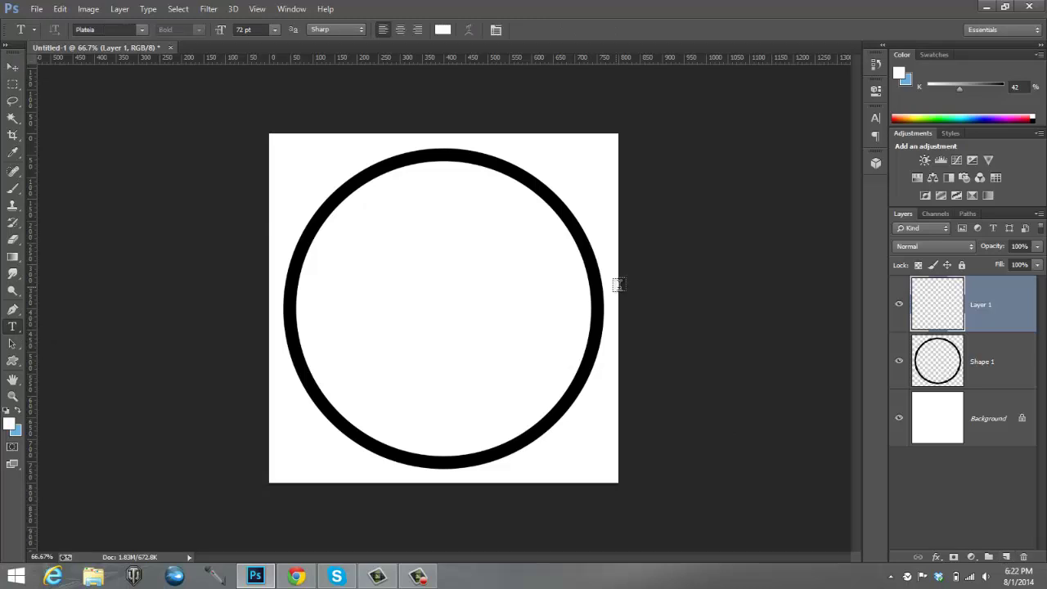
{"action": "left_click", "coordinate": [142, 30]}
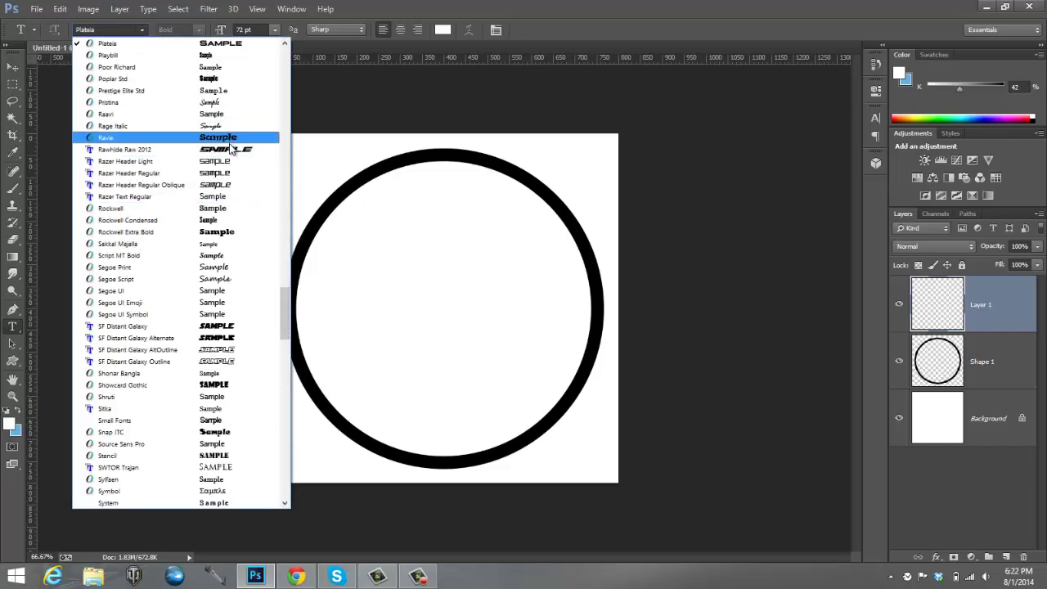
{"action": "left_click", "coordinate": [124, 149]}
{"action": "left_click", "coordinate": [405, 319]}
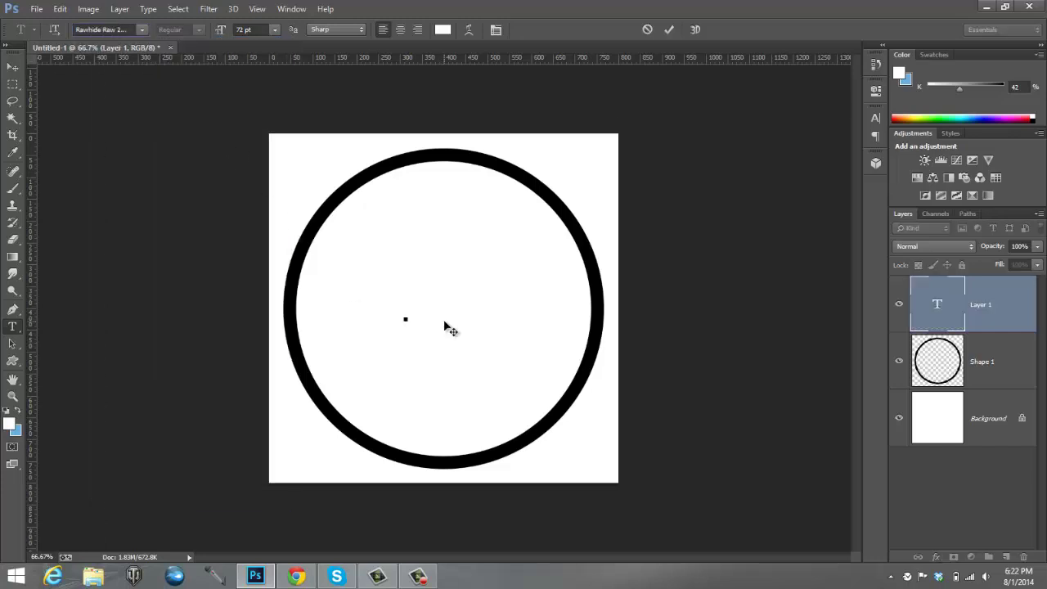
{"action": "left_click", "coordinate": [442, 30]}
{"action": "type", "text": "000000"}
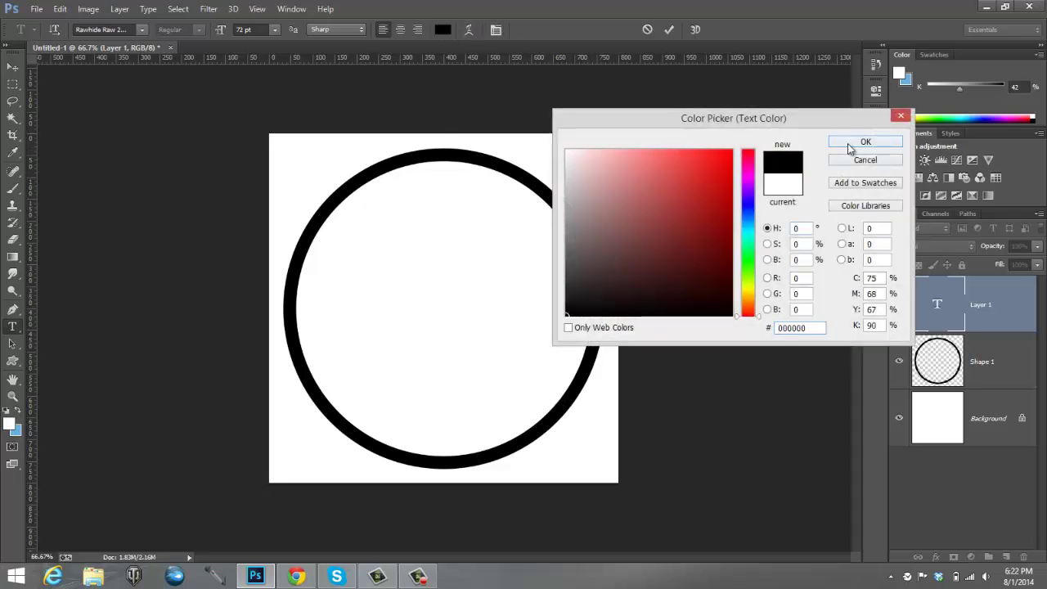
{"action": "left_click", "coordinate": [890, 139]}
Unlock the Background and delete the stray empty Layer 2 text layers twice
{"action": "left_click", "coordinate": [1021, 418]}
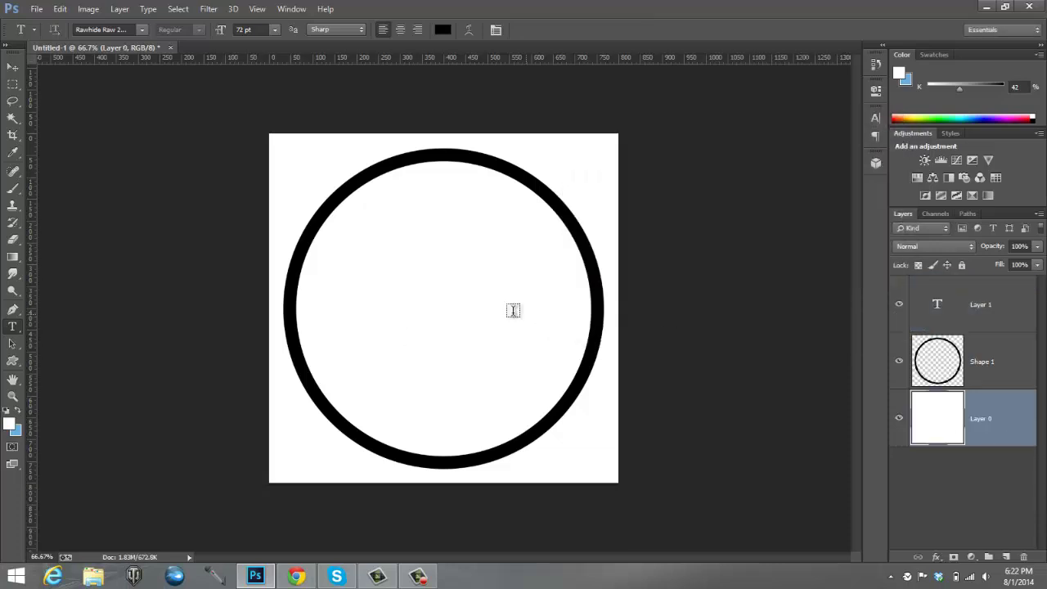
{"action": "left_click", "coordinate": [372, 312]}
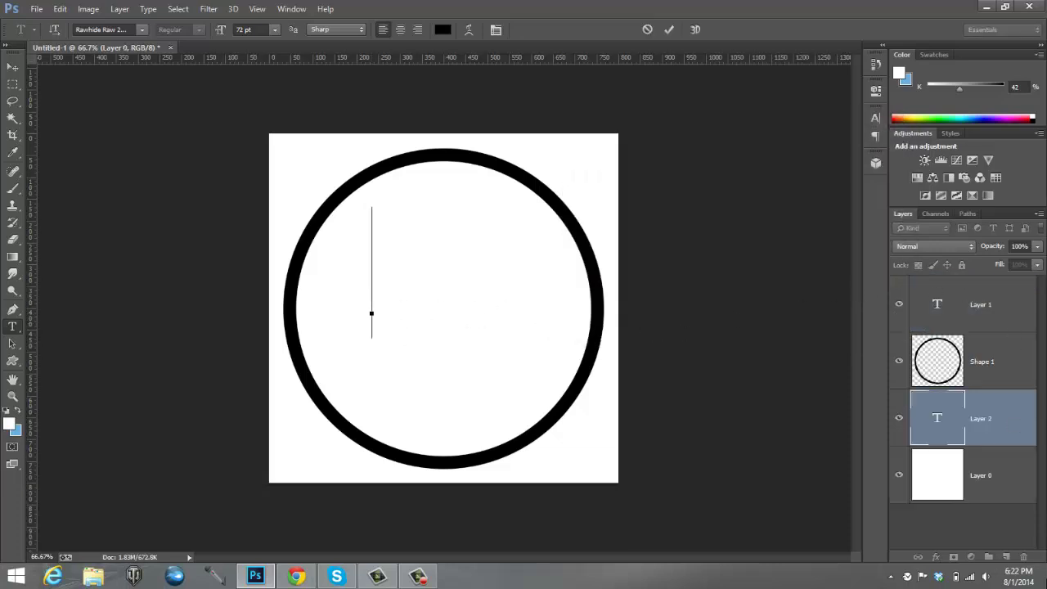
{"action": "left_click", "coordinate": [1023, 556]}
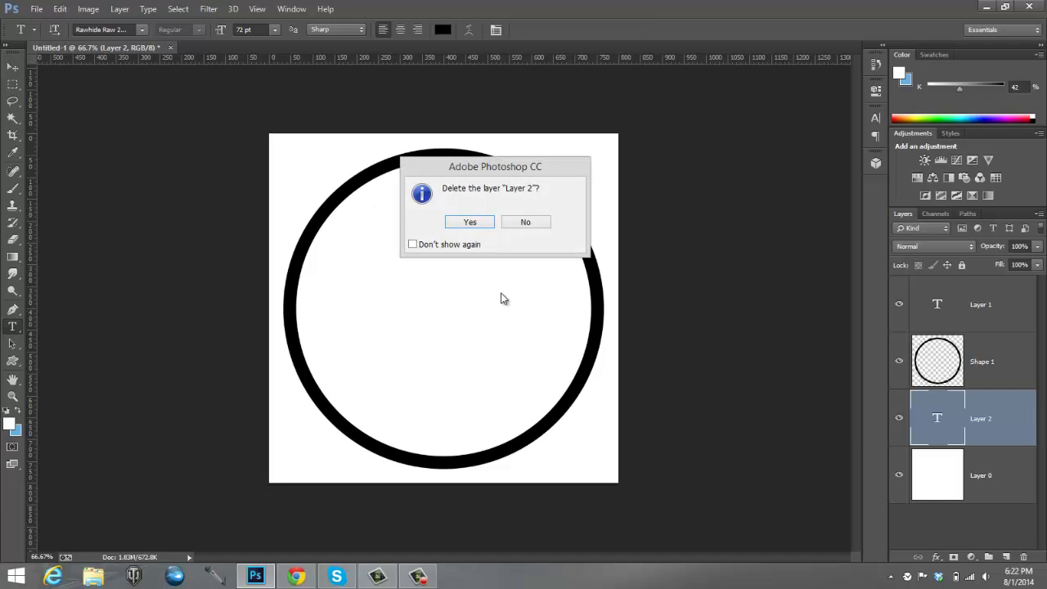
{"action": "left_click", "coordinate": [478, 223]}
{"action": "left_click", "coordinate": [1032, 306]}
{"action": "left_click", "coordinate": [404, 307]}
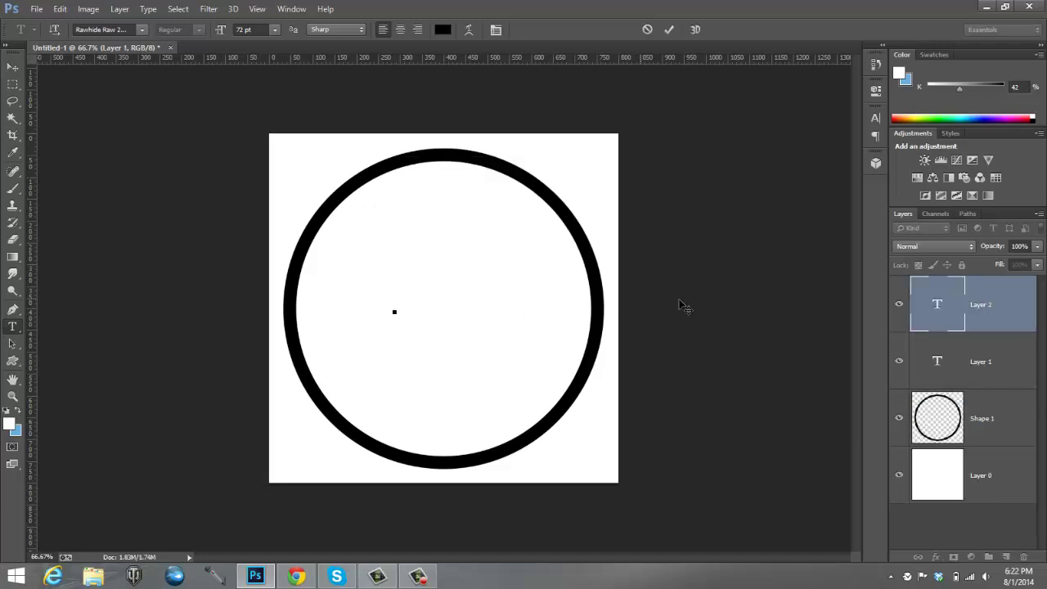
{"action": "left_click", "coordinate": [1022, 560]}
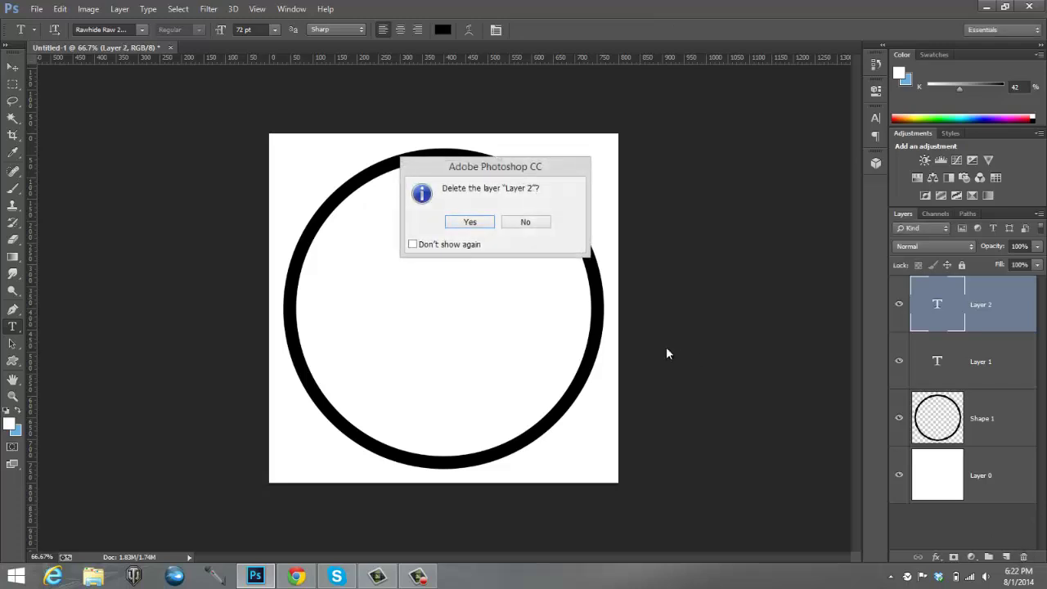
{"action": "left_click", "coordinate": [481, 228]}
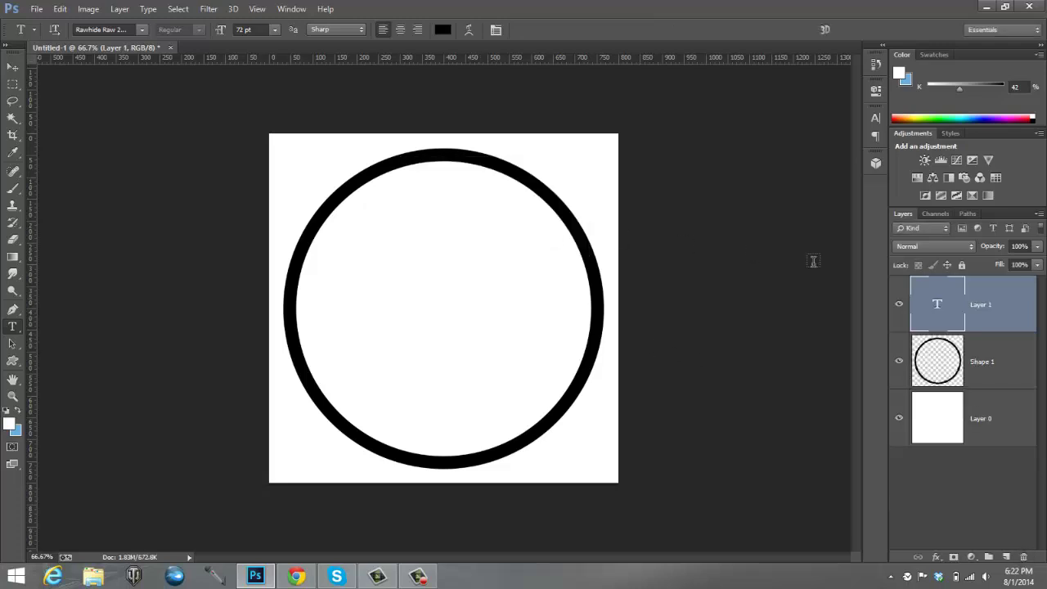
Type a 'd' inside the ring and drag it to the centre
{"action": "left_click", "coordinate": [478, 270]}
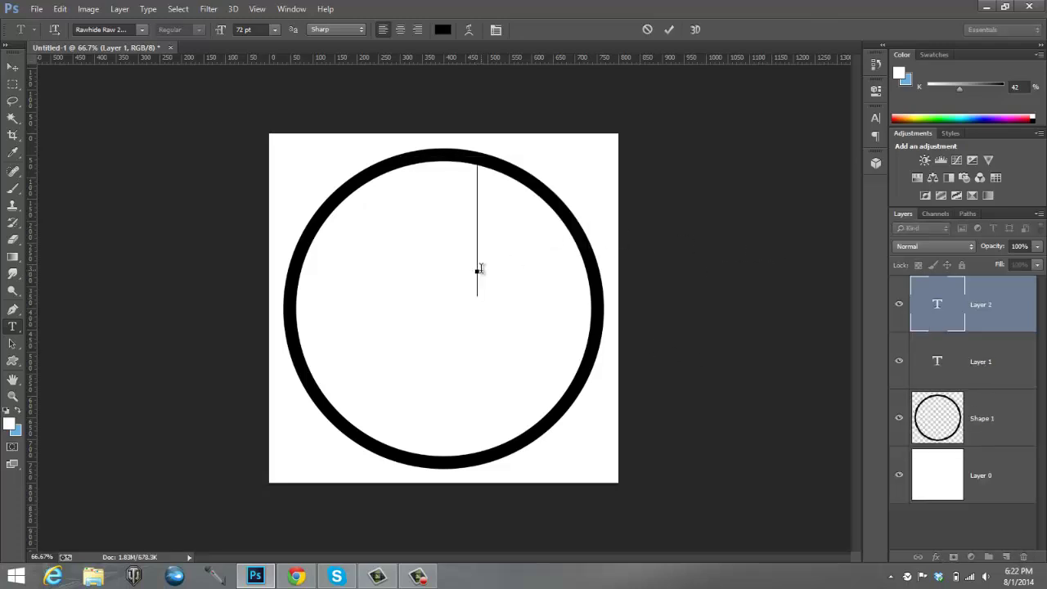
{"action": "type", "text": "d"}
{"action": "left_click_drag", "start_coordinate": [581, 229], "coordinate": [466, 309]}
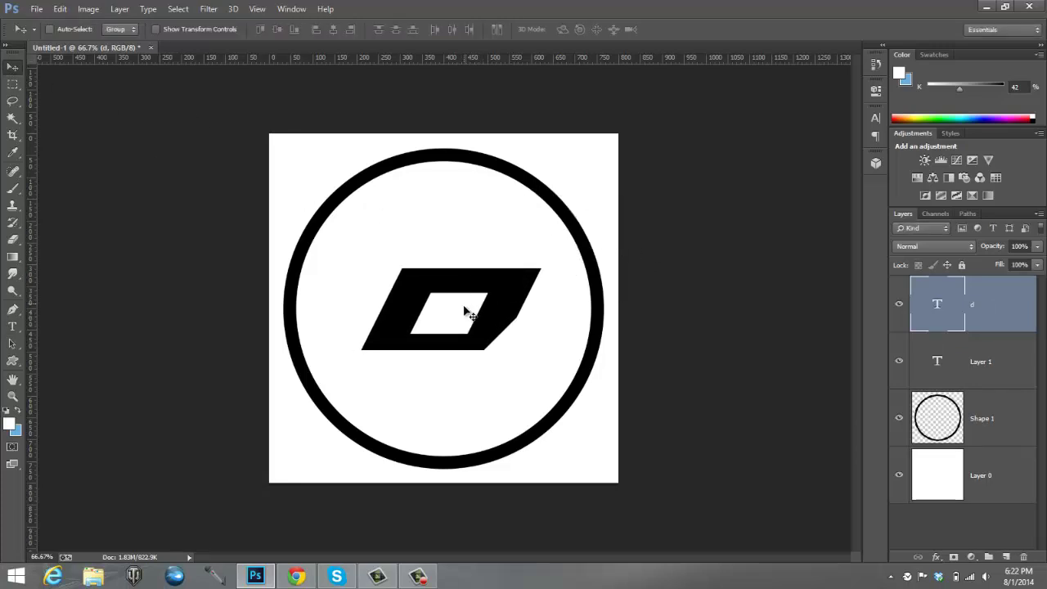
Tilt the d to -22°, scale it to 143%, stretch it to 219% tall, and select empty Layer 1
{"action": "key", "text": "ctrl+t"}
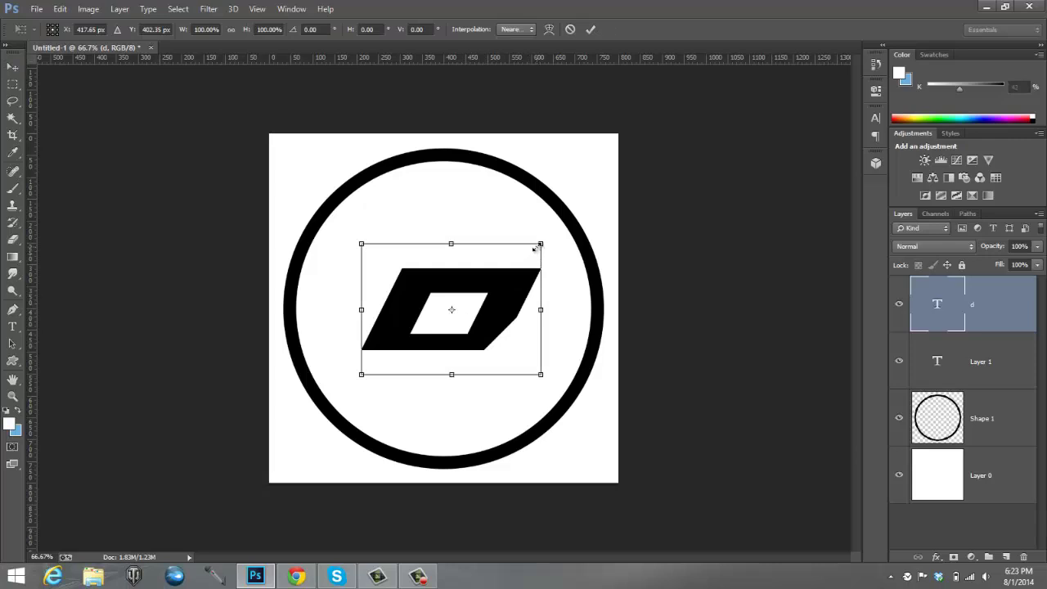
{"action": "left_click_drag", "start_coordinate": [552, 248], "coordinate": [553, 205]}
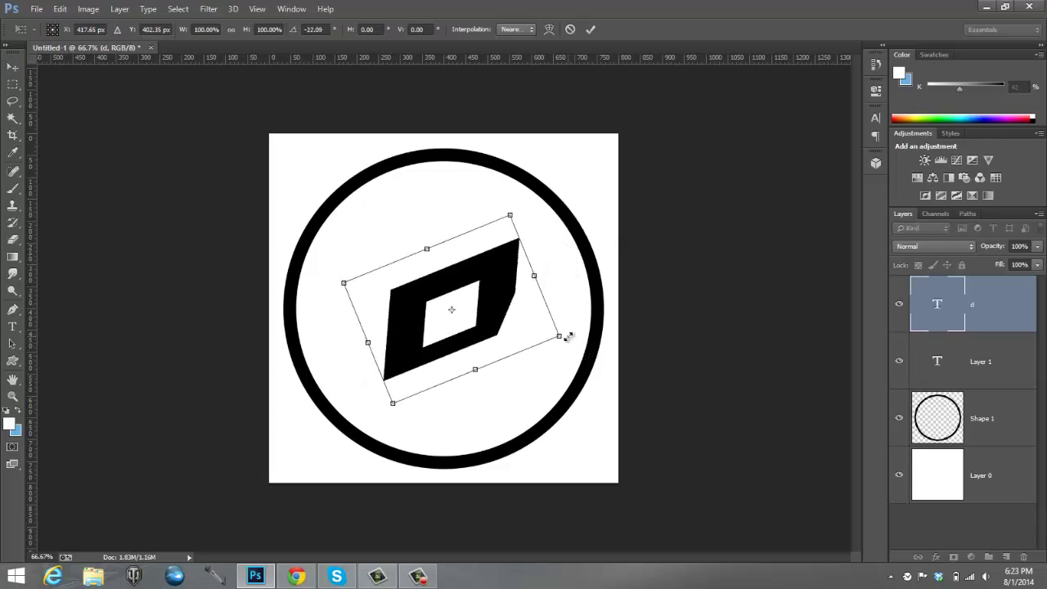
{"action": "left_click_drag", "start_coordinate": [564, 350], "coordinate": [610, 400]}
{"action": "left_click_drag", "start_coordinate": [540, 304], "coordinate": [485, 269]}
{"action": "left_click_drag", "start_coordinate": [482, 376], "coordinate": [525, 417]}
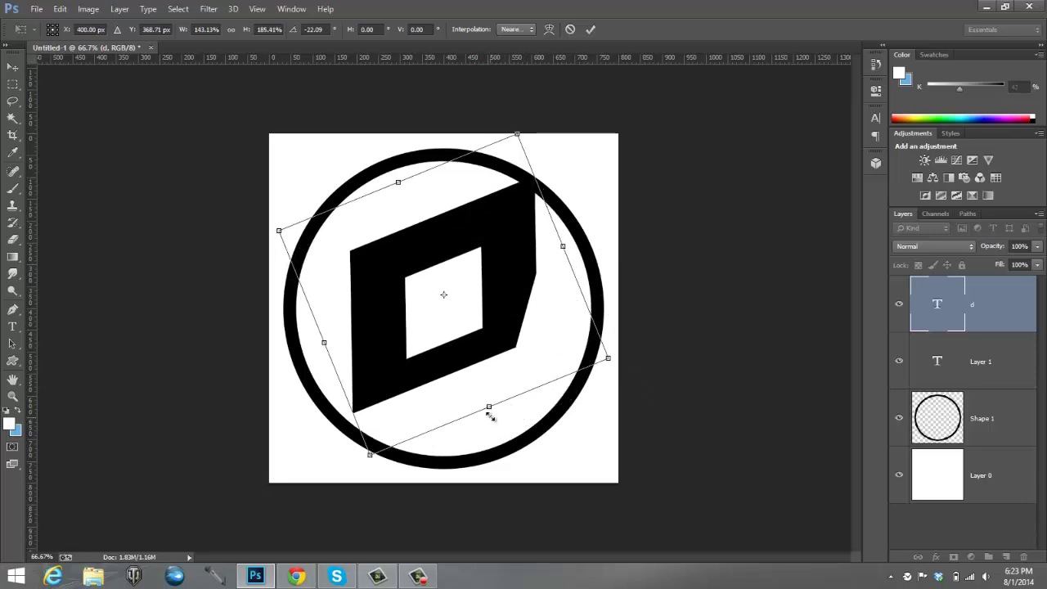
{"action": "left_click_drag", "start_coordinate": [489, 406], "coordinate": [504, 448]}
{"action": "left_click_drag", "start_coordinate": [411, 342], "coordinate": [399, 331]}
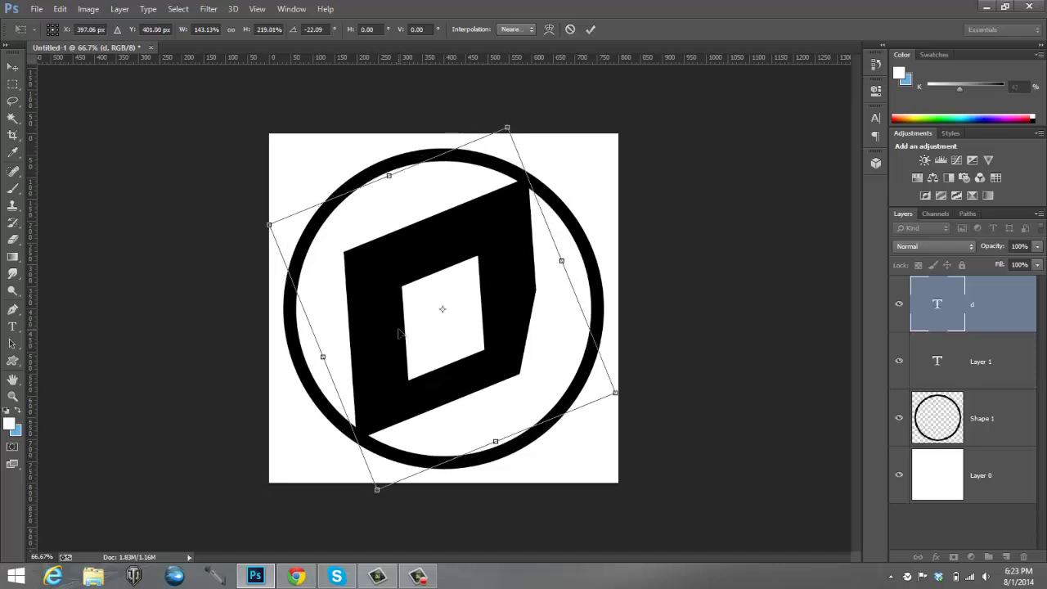
{"action": "left_click", "coordinate": [590, 30]}
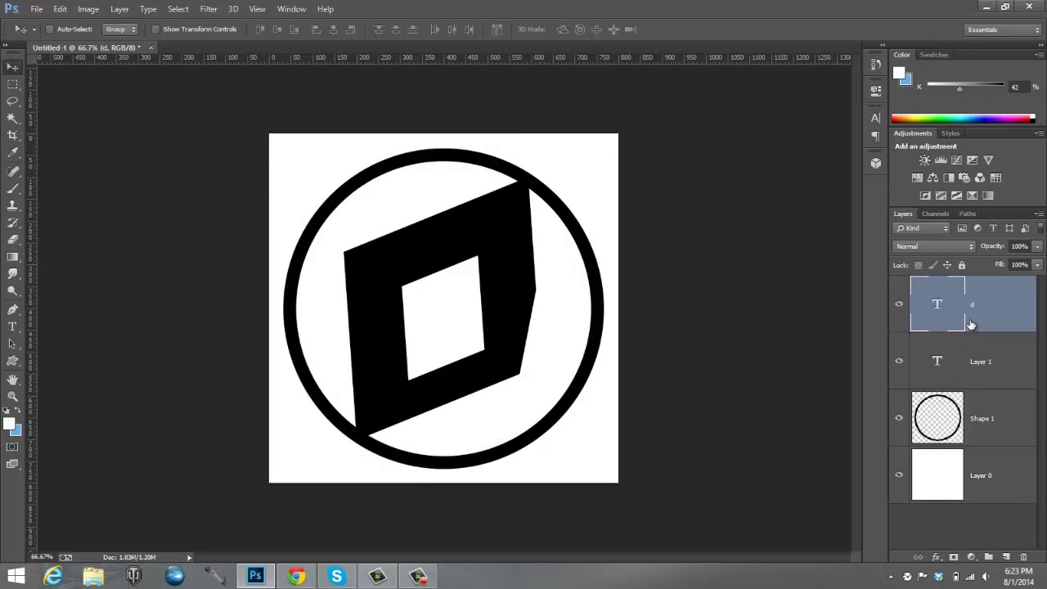
{"action": "left_click", "coordinate": [985, 361]}
Delete empty Layer 1, switch the letter to SF Distant Galaxy, and shift it right
{"action": "key", "text": "Delete"}
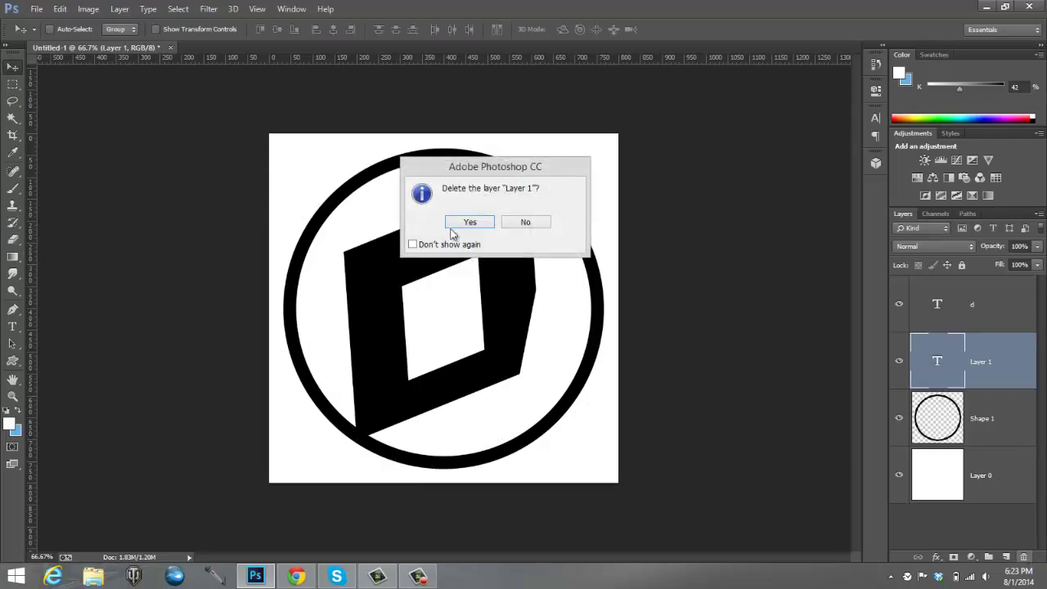
{"action": "left_click", "coordinate": [455, 223]}
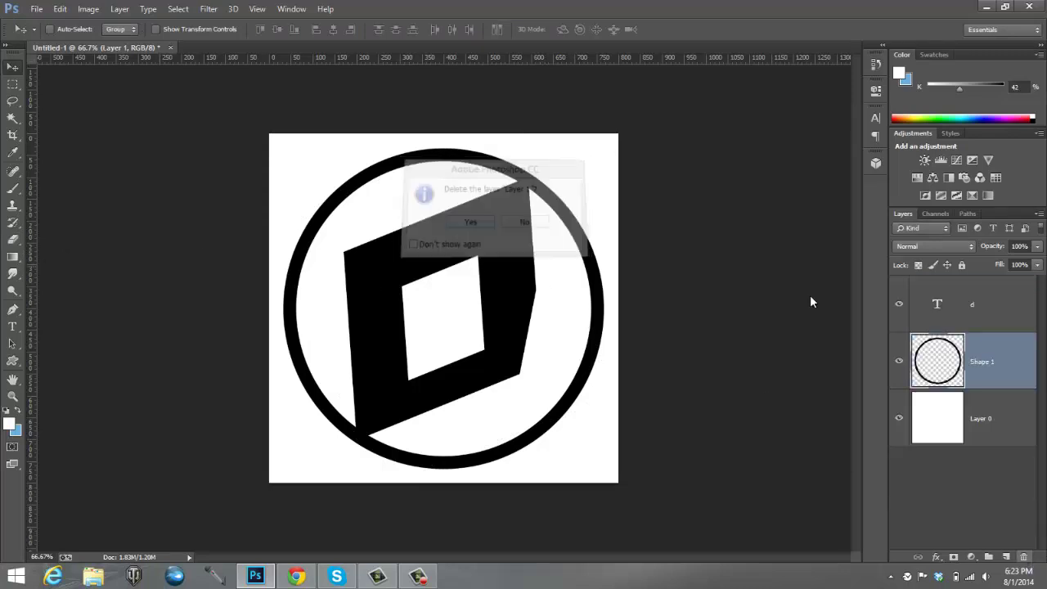
{"action": "left_click", "coordinate": [12, 326]}
{"action": "left_click", "coordinate": [486, 338]}
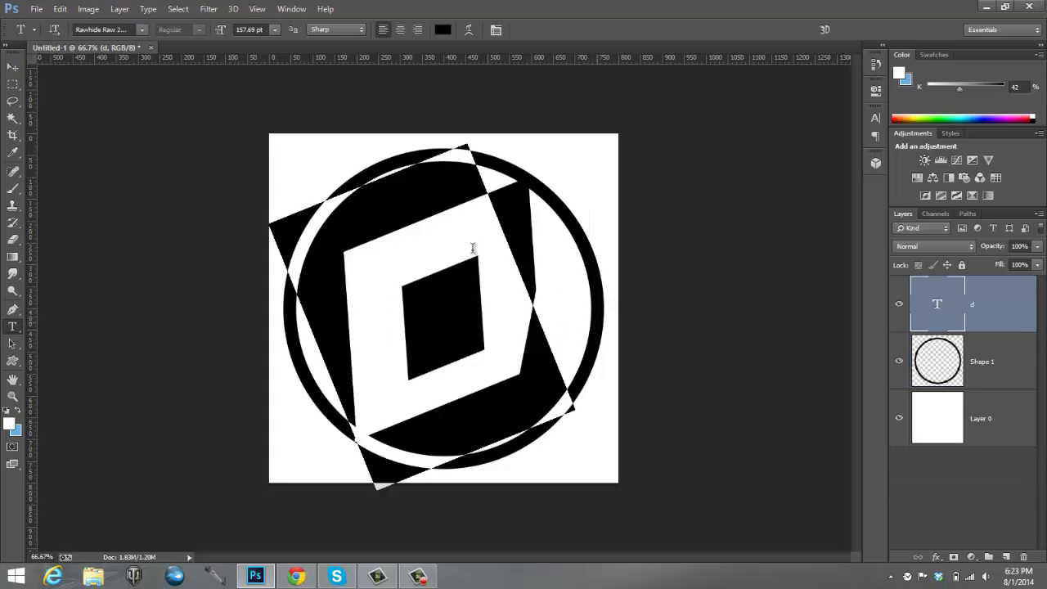
{"action": "left_click", "coordinate": [143, 30]}
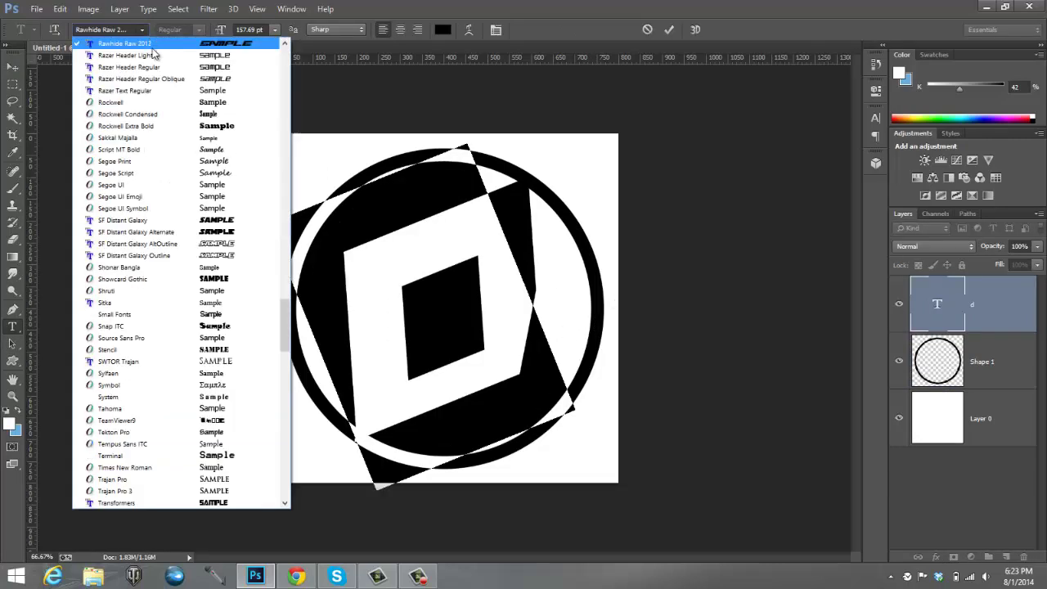
{"action": "left_click", "coordinate": [237, 220]}
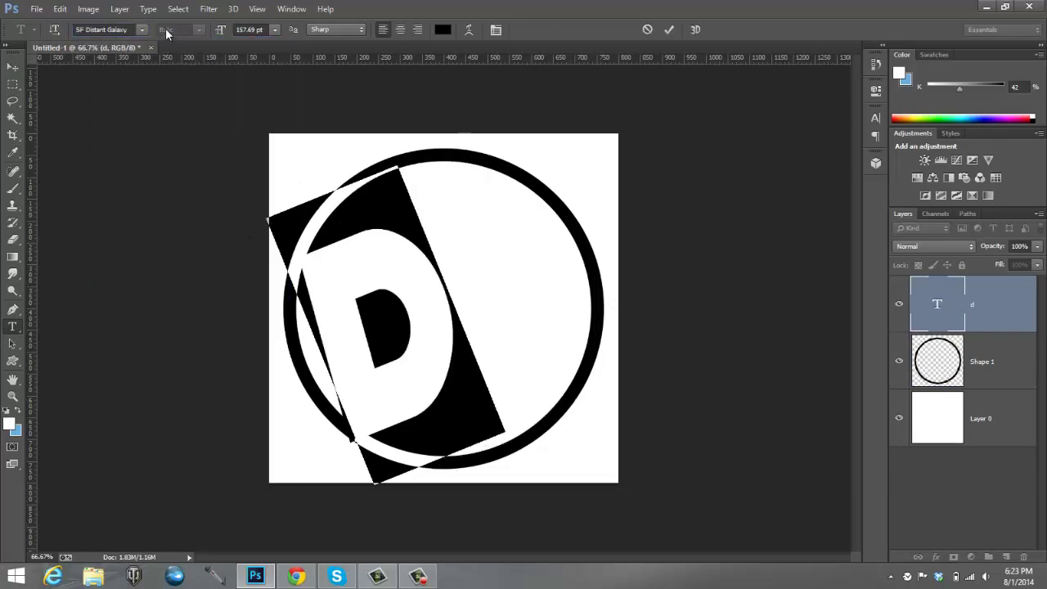
{"action": "left_click", "coordinate": [13, 66]}
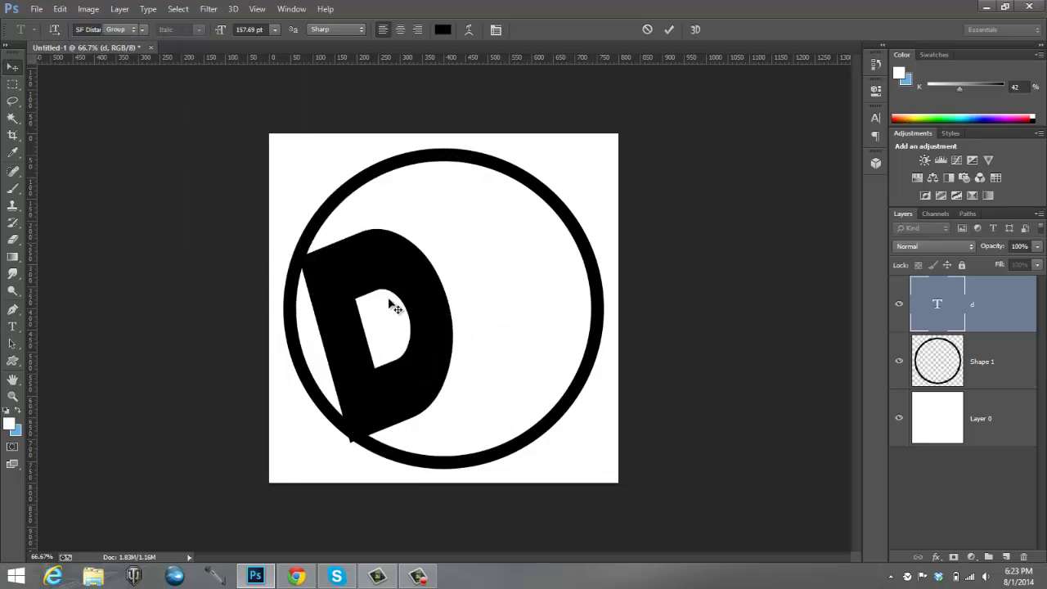
{"action": "left_click_drag", "start_coordinate": [392, 363], "coordinate": [449, 296]}
{"action": "key", "text": "ctrl+t"}
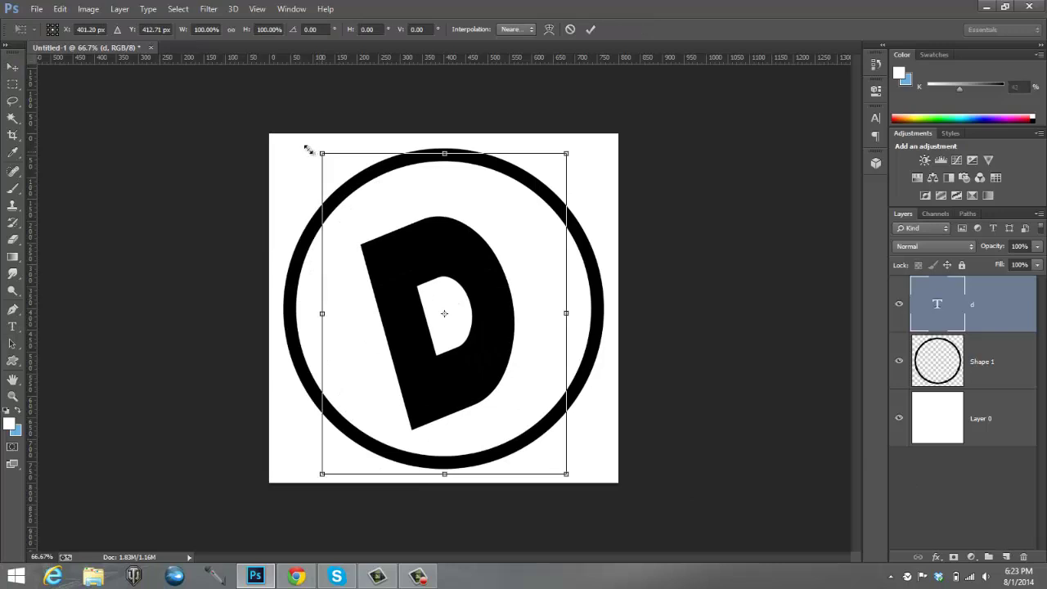
Resize the D with the transform handles to about 138% by 116%, then commit
{"action": "left_click_drag", "start_coordinate": [308, 149], "coordinate": [258, 120]}
{"action": "left_click_drag", "start_coordinate": [498, 269], "coordinate": [517, 278]}
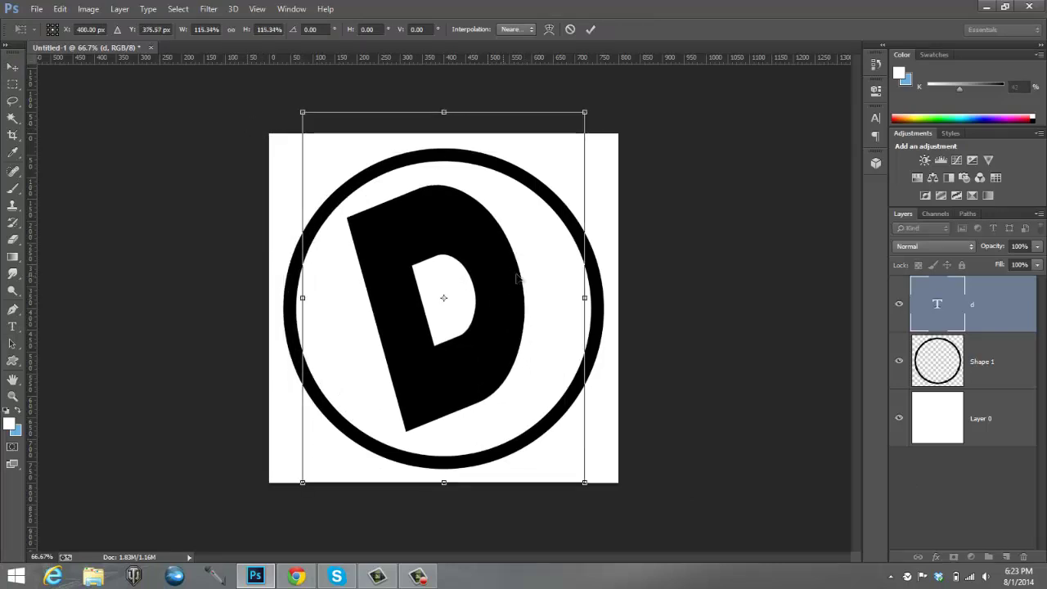
{"action": "left_click_drag", "start_coordinate": [583, 297], "coordinate": [626, 297]}
{"action": "left_click_drag", "start_coordinate": [507, 304], "coordinate": [506, 309]}
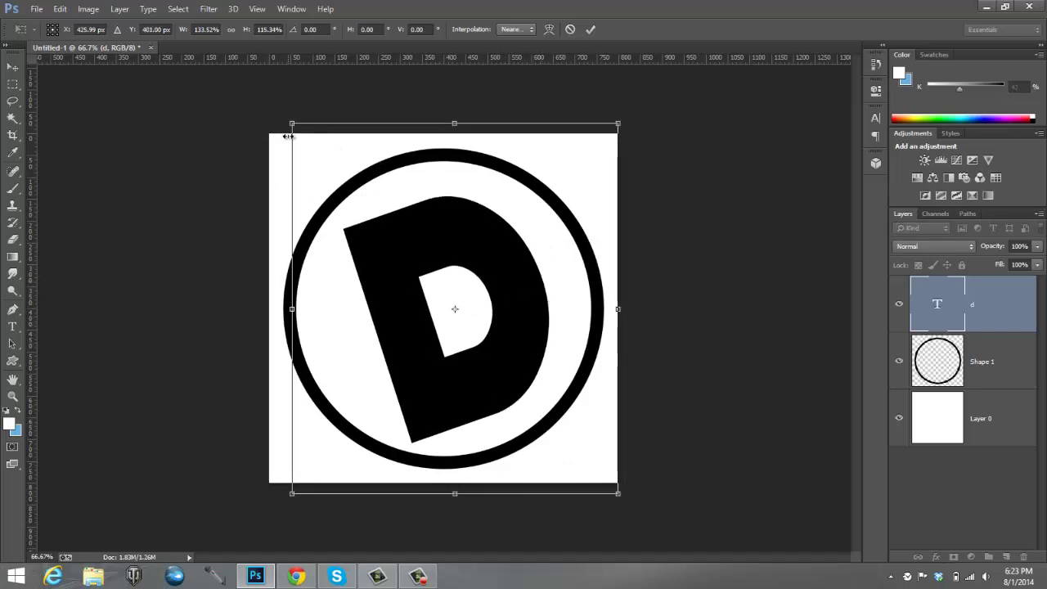
{"action": "left_click_drag", "start_coordinate": [292, 124], "coordinate": [239, 94]}
{"action": "left_click_drag", "start_coordinate": [389, 238], "coordinate": [408, 244]}
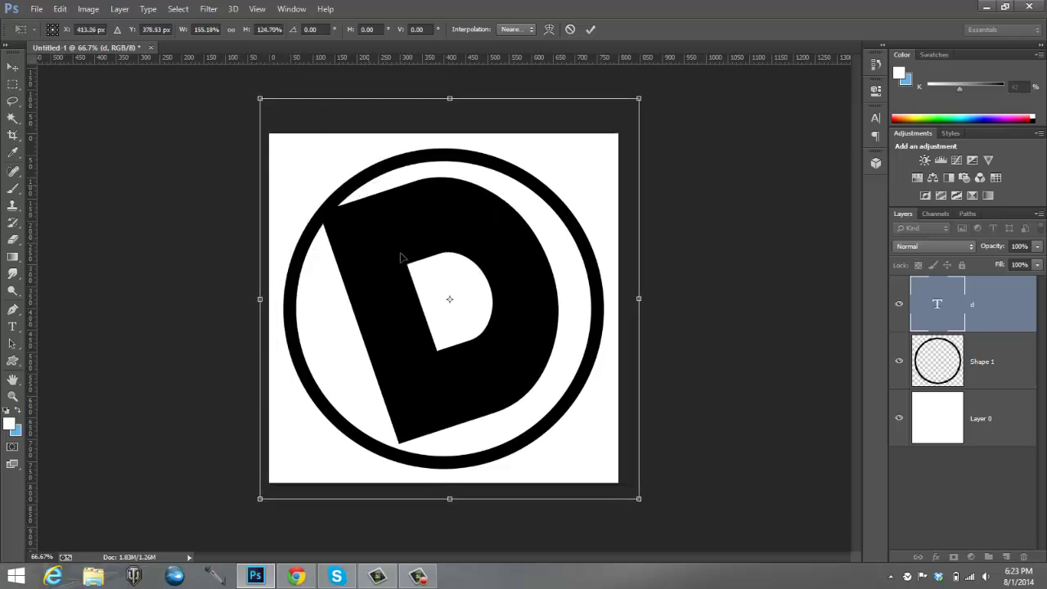
{"action": "left_click_drag", "start_coordinate": [454, 501], "coordinate": [453, 517]}
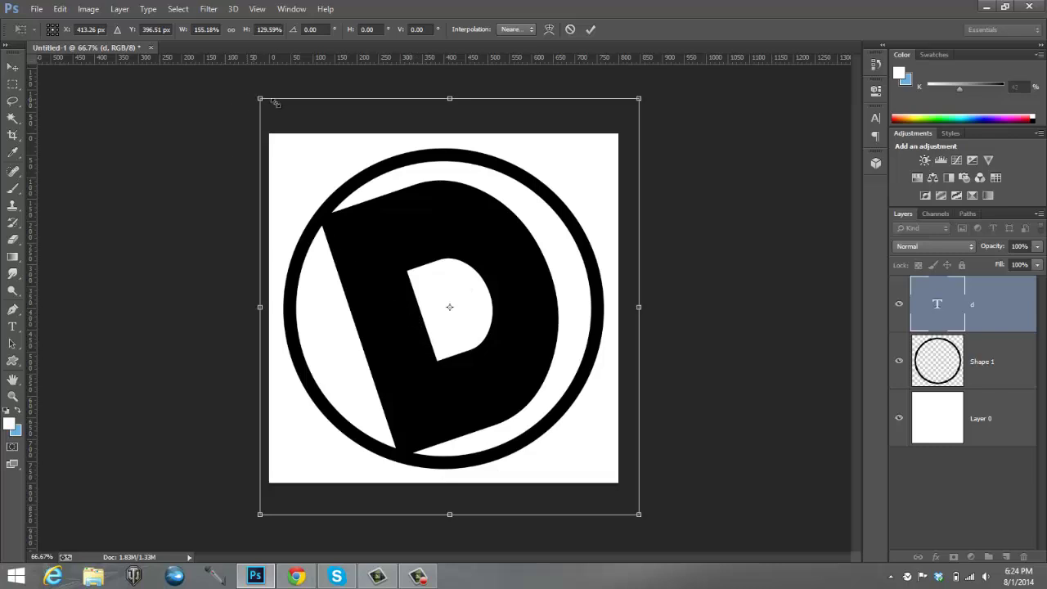
{"action": "left_click_drag", "start_coordinate": [274, 103], "coordinate": [299, 139]}
{"action": "left_click_drag", "start_coordinate": [421, 381], "coordinate": [411, 370]}
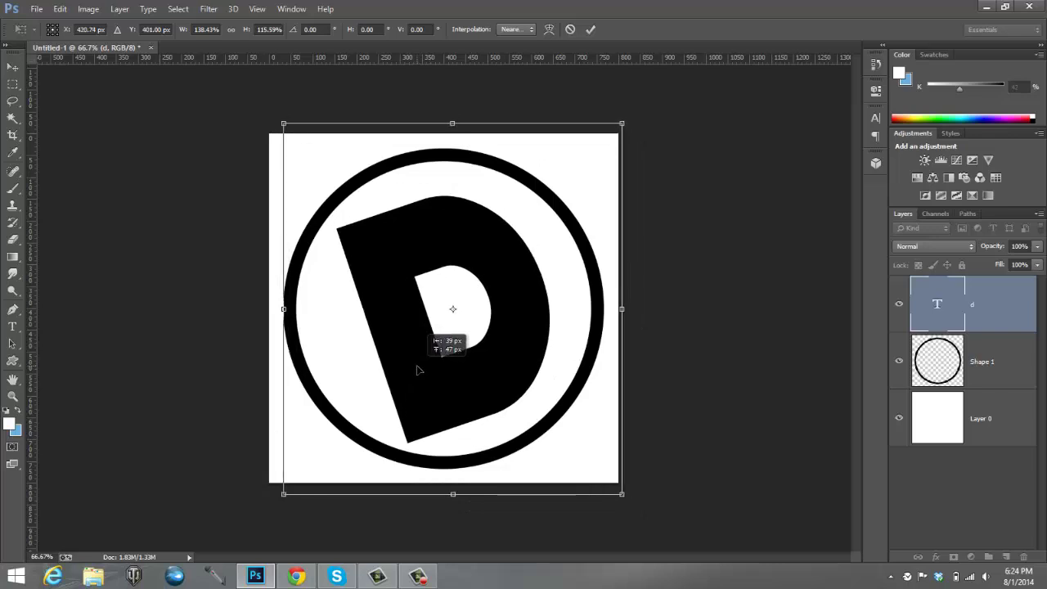
{"action": "left_click", "coordinate": [590, 29]}
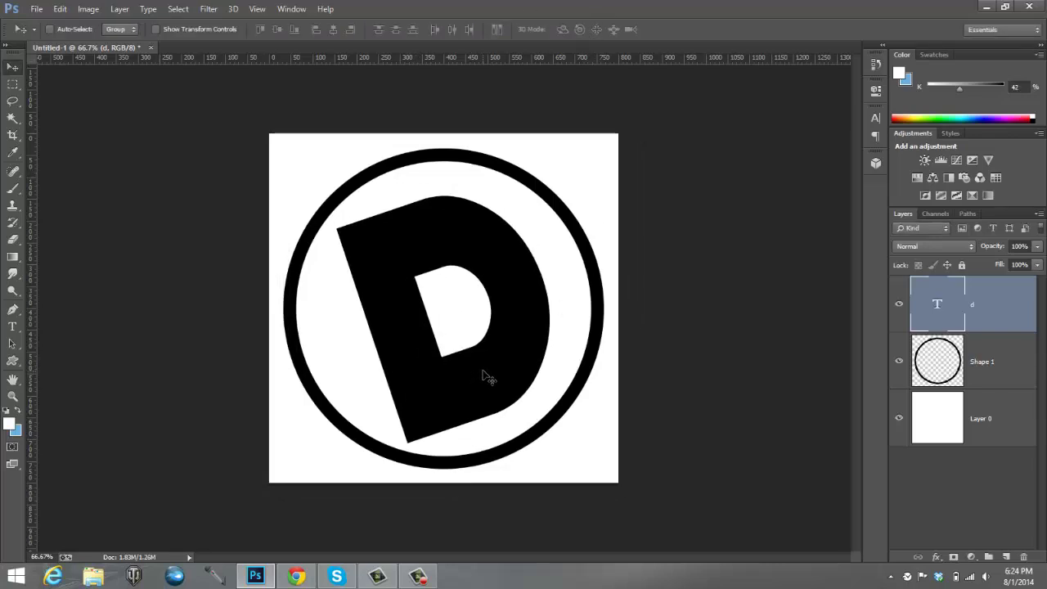
Nudge the D into place and rotate it about 5° more before committing
{"action": "left_click_drag", "start_coordinate": [488, 377], "coordinate": [485, 372]}
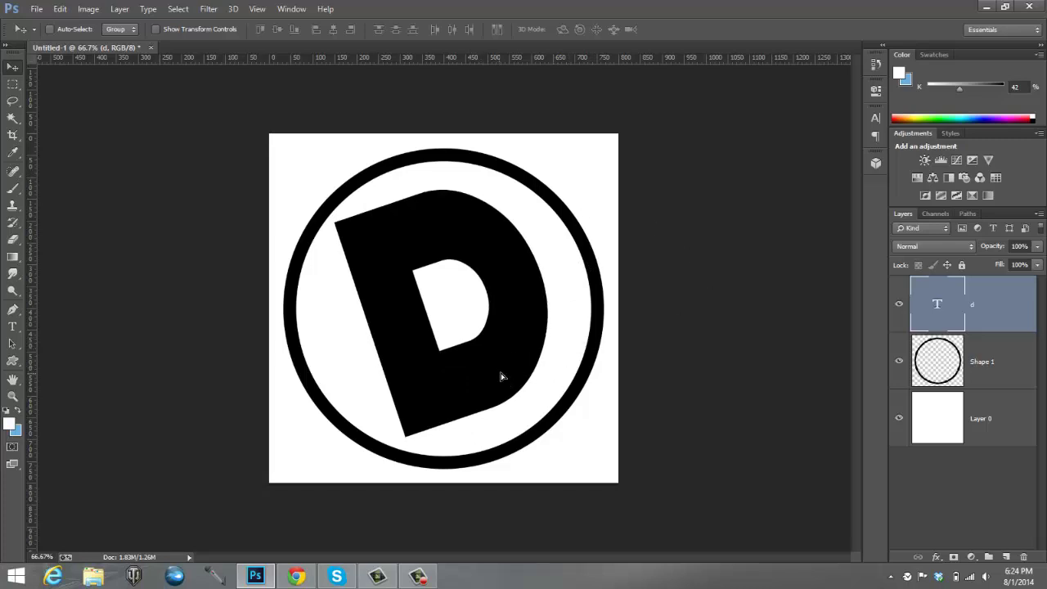
{"action": "left_click_drag", "start_coordinate": [502, 376], "coordinate": [505, 375]}
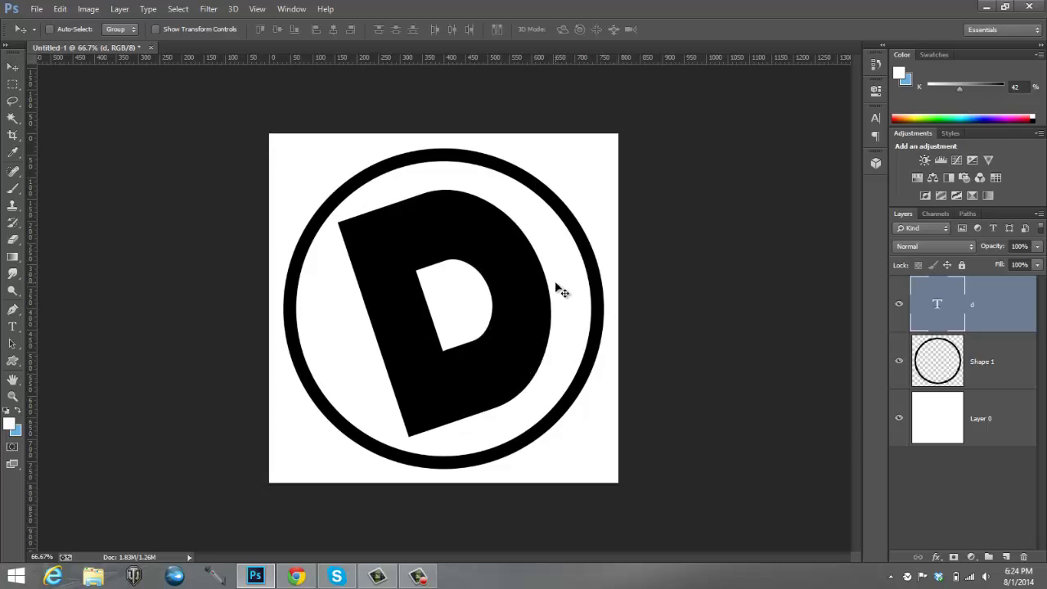
{"action": "key", "text": "ctrl+t"}
{"action": "left_click_drag", "start_coordinate": [635, 233], "coordinate": [665, 242]}
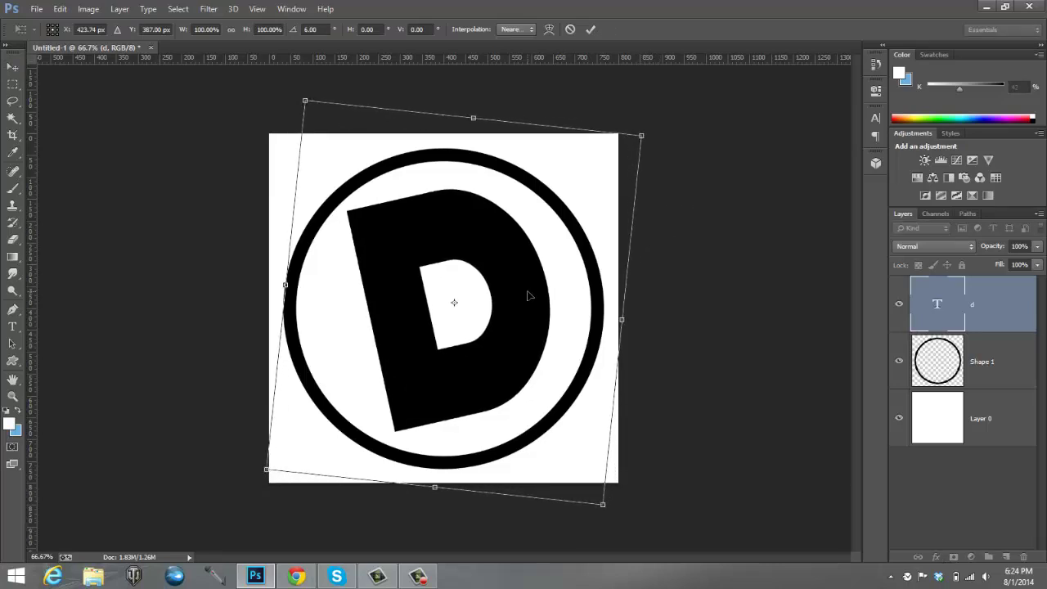
{"action": "left_click_drag", "start_coordinate": [528, 297], "coordinate": [534, 293]}
{"action": "left_click", "coordinate": [590, 30]}
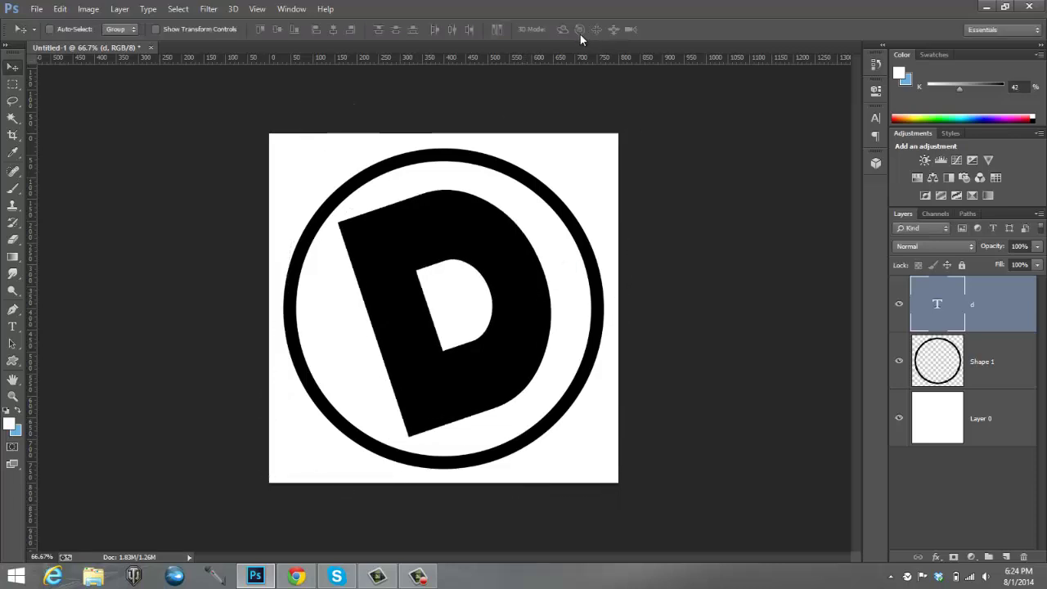
{"action": "left_click", "coordinate": [60, 8]}
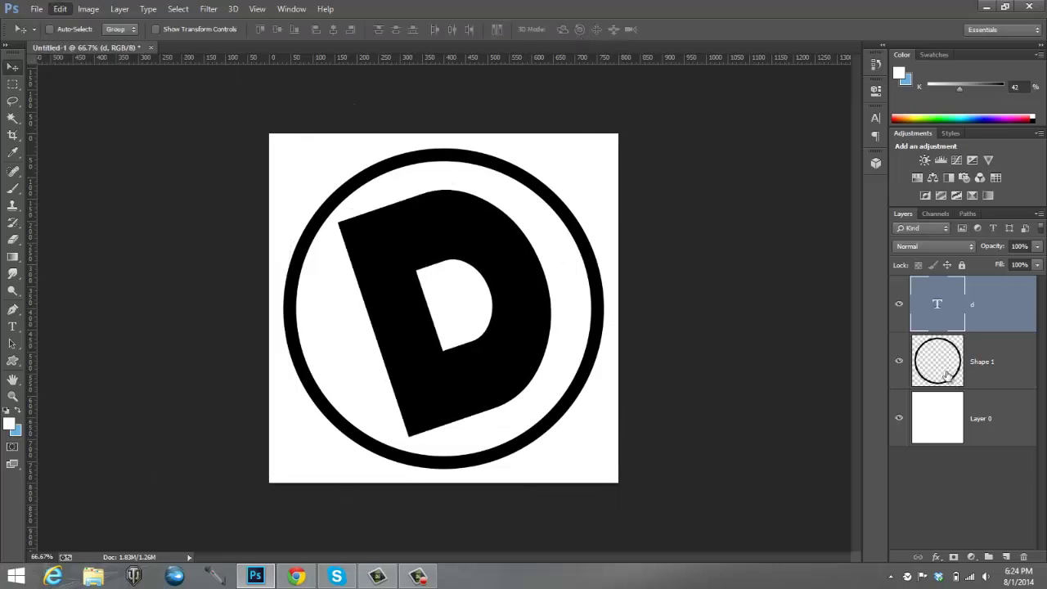
Rasterize the d type layer into pixels
{"action": "left_click", "coordinate": [967, 348]}
{"action": "left_click", "coordinate": [989, 316]}
{"action": "double_click", "coordinate": [1012, 297]}
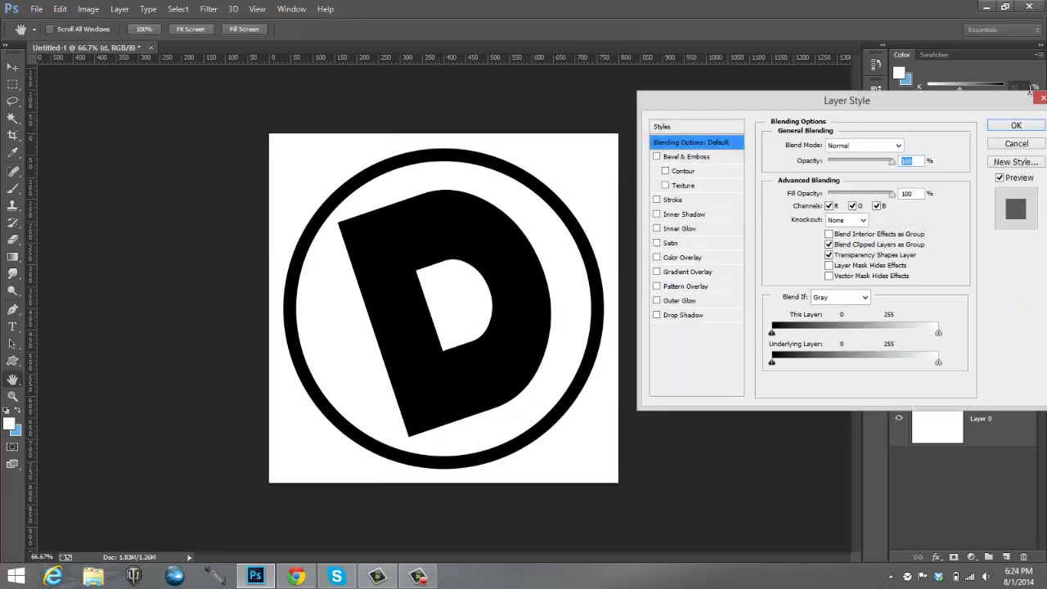
{"action": "left_click", "coordinate": [1042, 97]}
{"action": "right_click", "coordinate": [1009, 311]}
{"action": "left_click", "coordinate": [822, 197]}
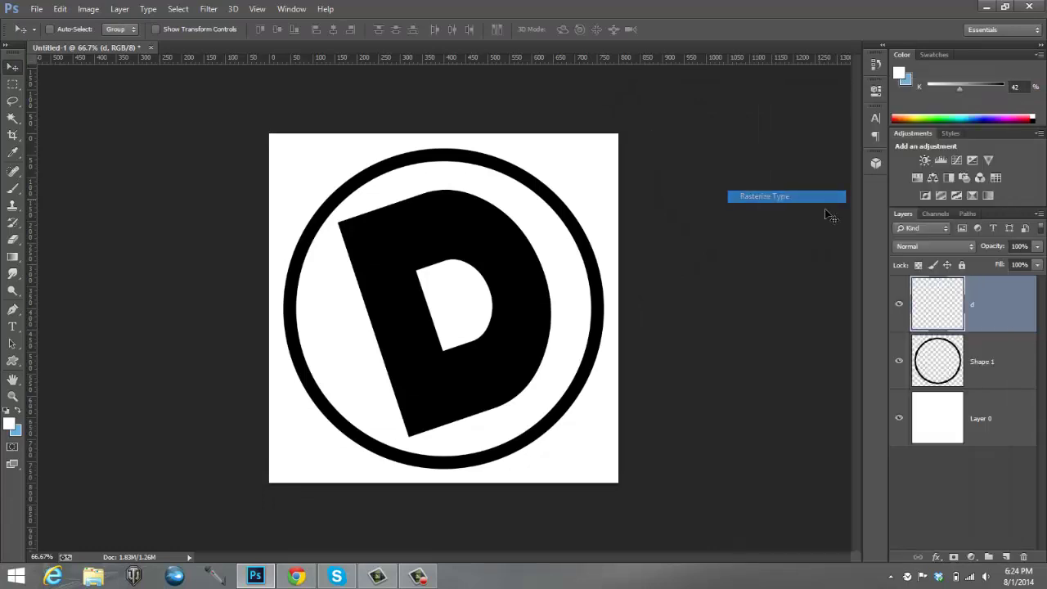
Merge the D down into Shape 1 and add an empty Layer 1 above it
{"action": "right_click", "coordinate": [1009, 292]}
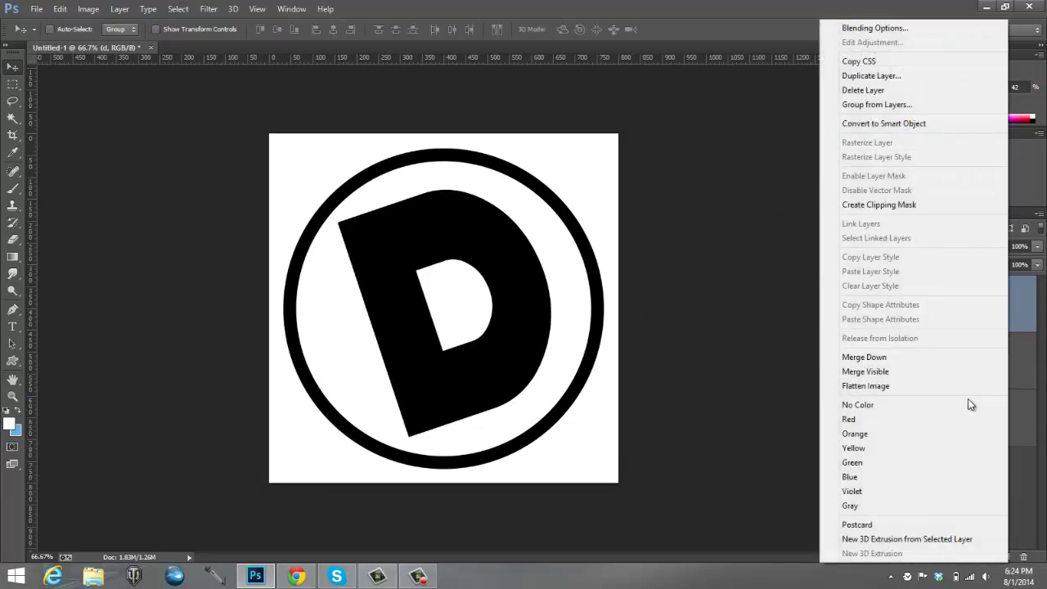
{"action": "left_click", "coordinate": [946, 358]}
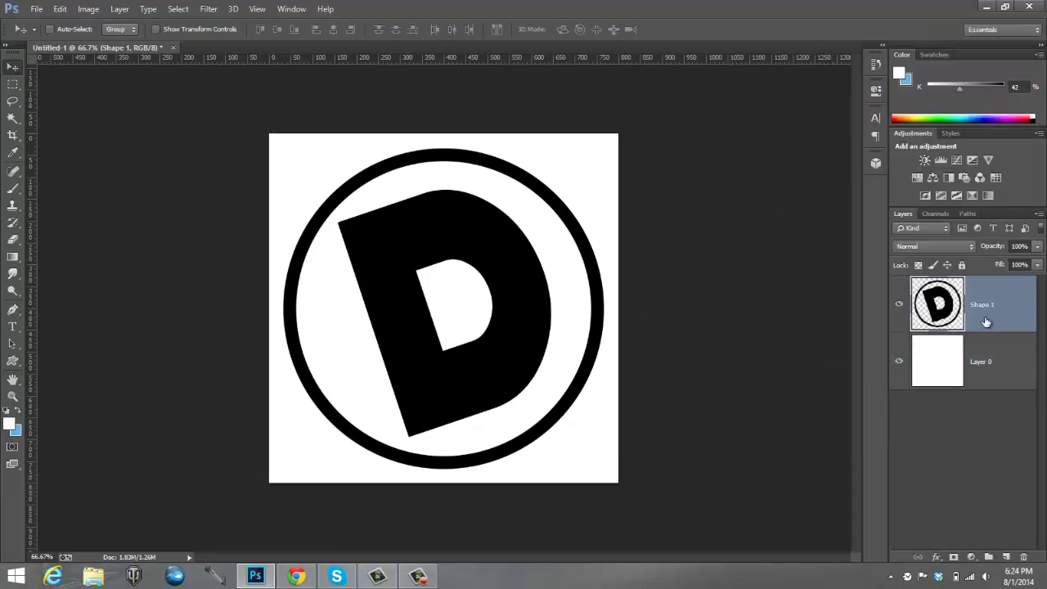
{"action": "left_click", "coordinate": [1005, 557]}
Draw a three-sided polygon triangle near the ring's top-left
{"action": "left_click", "coordinate": [12, 378]}
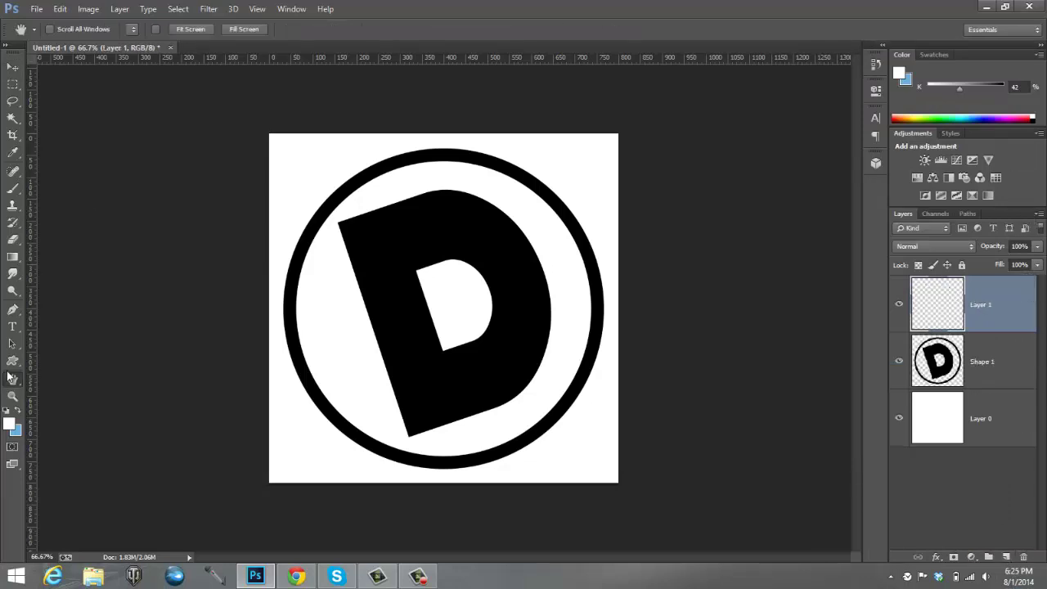
{"action": "left_click", "coordinate": [11, 367]}
{"action": "right_click", "coordinate": [10, 366]}
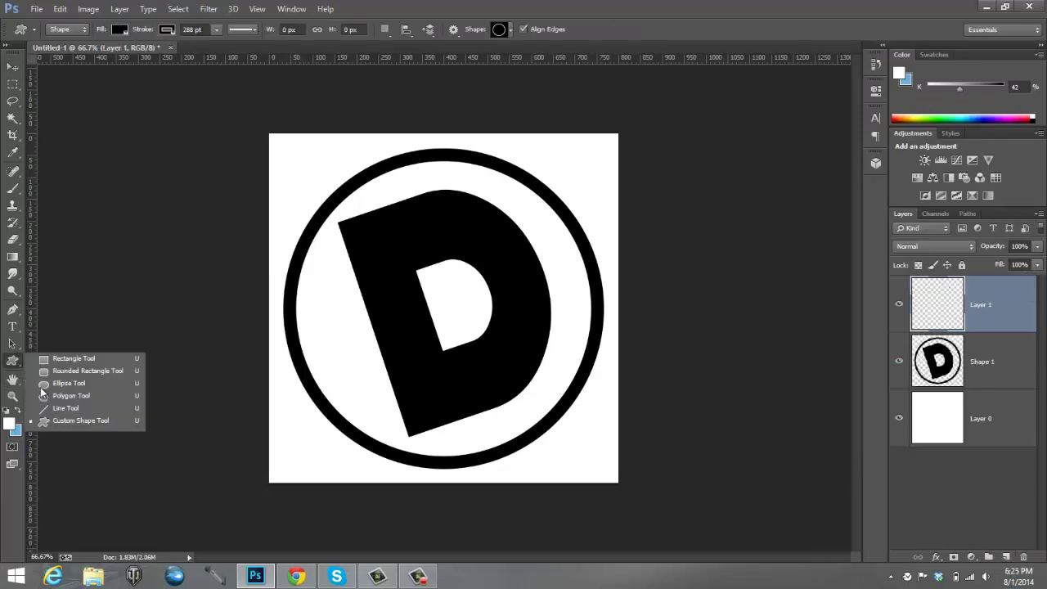
{"action": "left_click", "coordinate": [82, 422]}
{"action": "key", "text": "shift+u"}
{"action": "key", "text": "shift+u"}
{"action": "key", "text": "shift+u"}
{"action": "key", "text": "shift+u"}
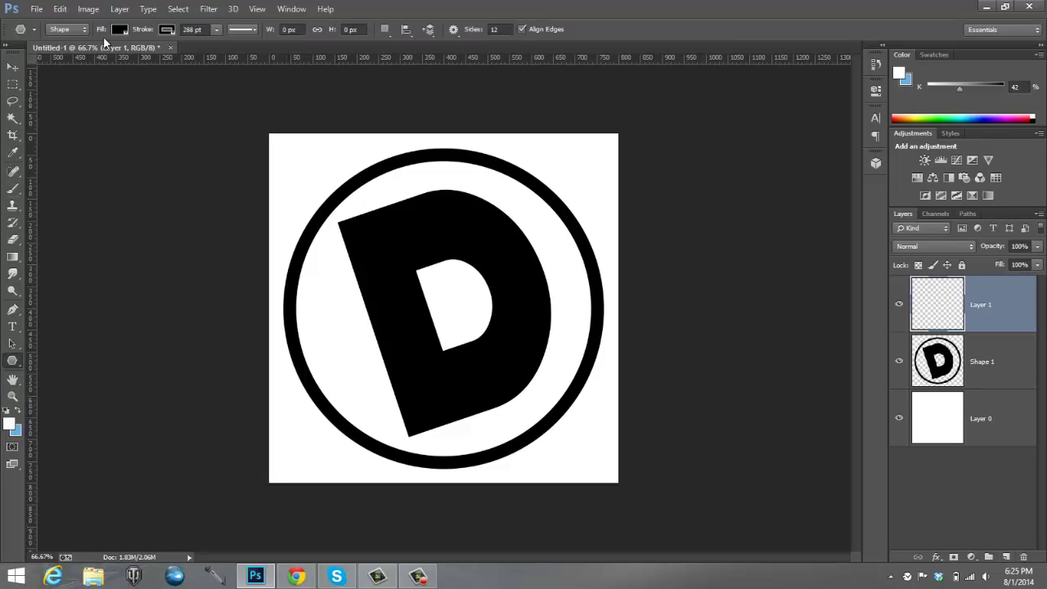
{"action": "left_click", "coordinate": [502, 30]}
{"action": "type", "text": "3"}
{"action": "key", "text": "Return"}
{"action": "left_click_drag", "start_coordinate": [287, 156], "coordinate": [338, 178]}
Rotate and position the triangle to jut outward from the ring's top-left, then duplicate it
{"action": "key", "text": "v"}
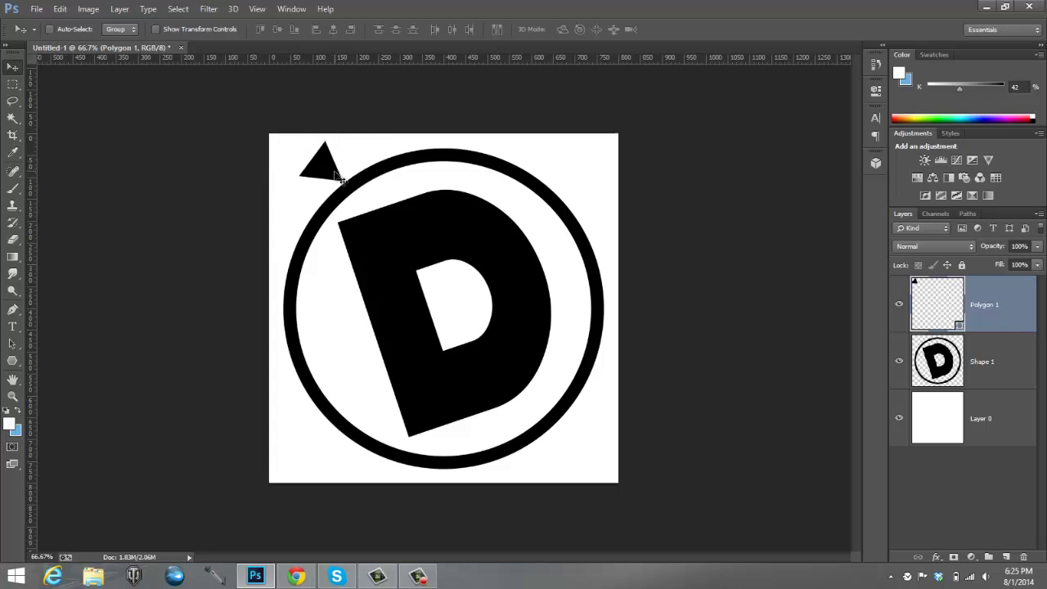
{"action": "key", "text": "ctrl+t"}
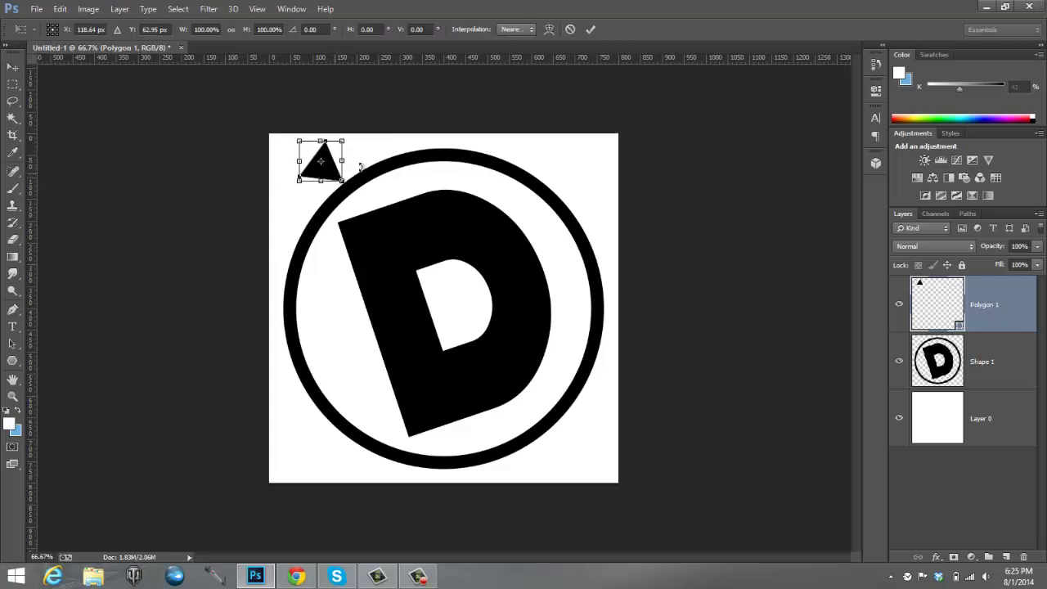
{"action": "left_click_drag", "start_coordinate": [369, 156], "coordinate": [353, 129]}
{"action": "left_click_drag", "start_coordinate": [333, 163], "coordinate": [351, 188]}
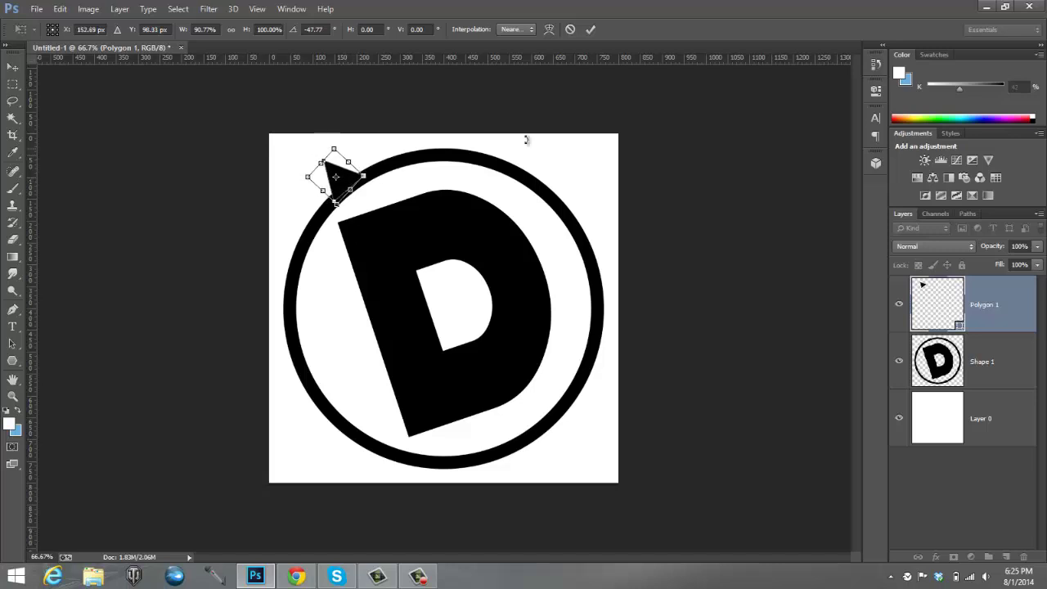
{"action": "left_click", "coordinate": [592, 28]}
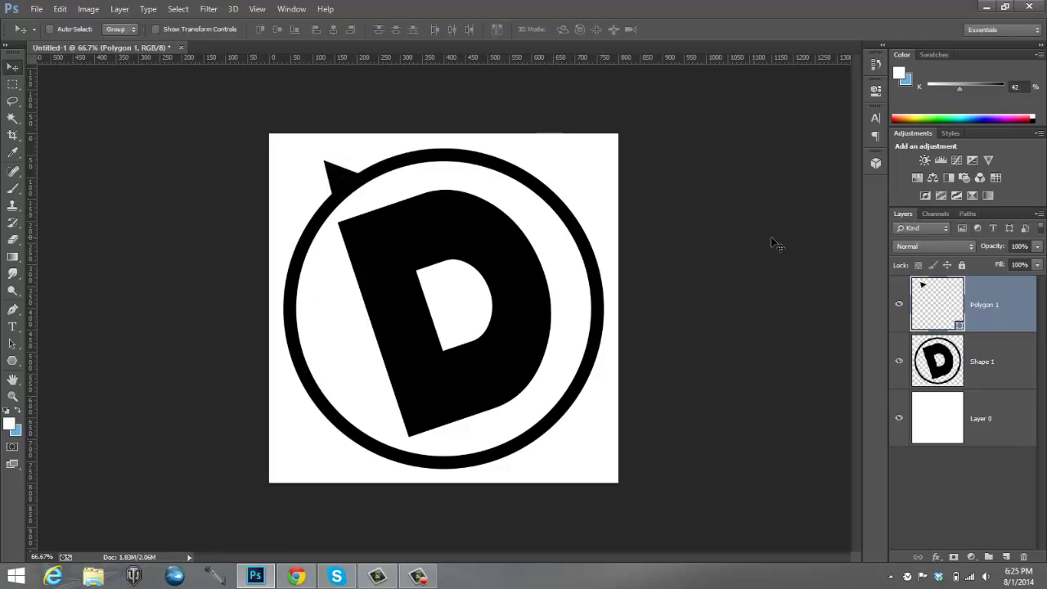
{"action": "key", "text": "ctrl+t"}
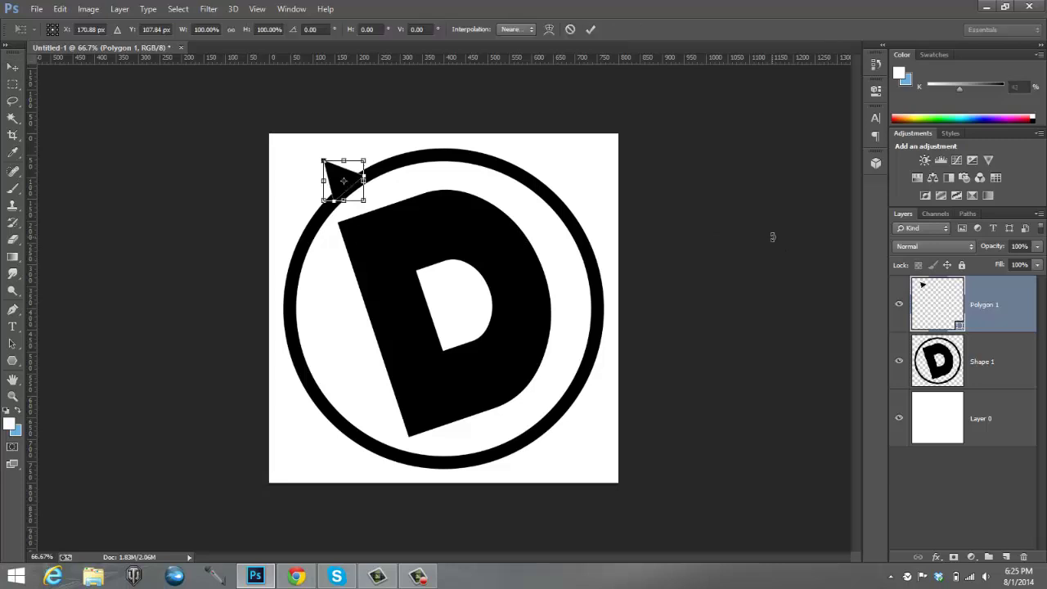
{"action": "left_click", "coordinate": [592, 28]}
{"action": "key", "text": "ctrl+j"}
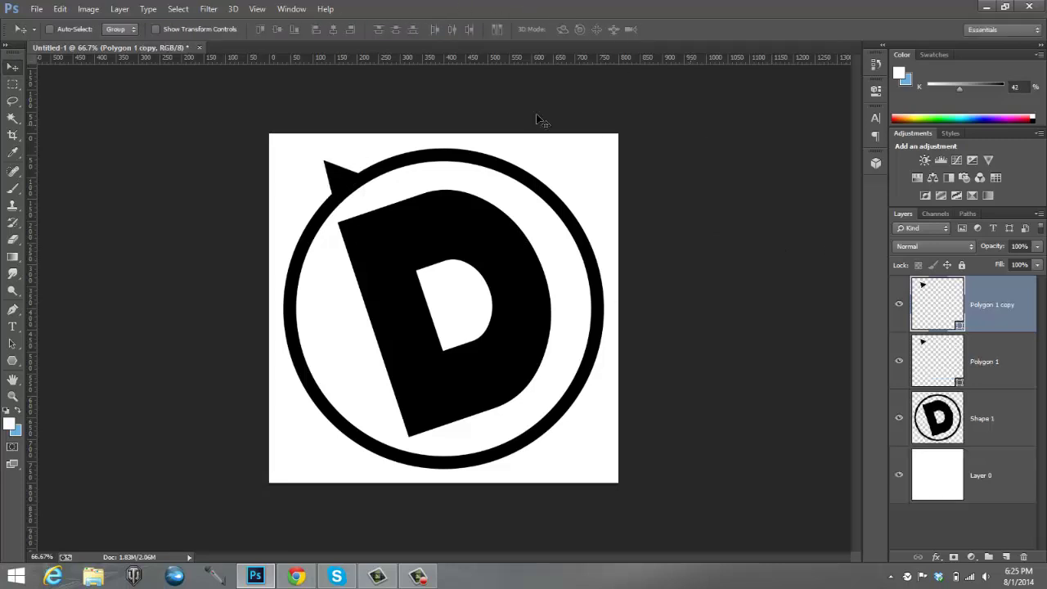
Move Polygon 1 copy to the bottom-right edge, rotate it outward, and duplicate it
{"action": "left_click_drag", "start_coordinate": [336, 184], "coordinate": [562, 454]}
{"action": "key", "text": "ctrl+t"}
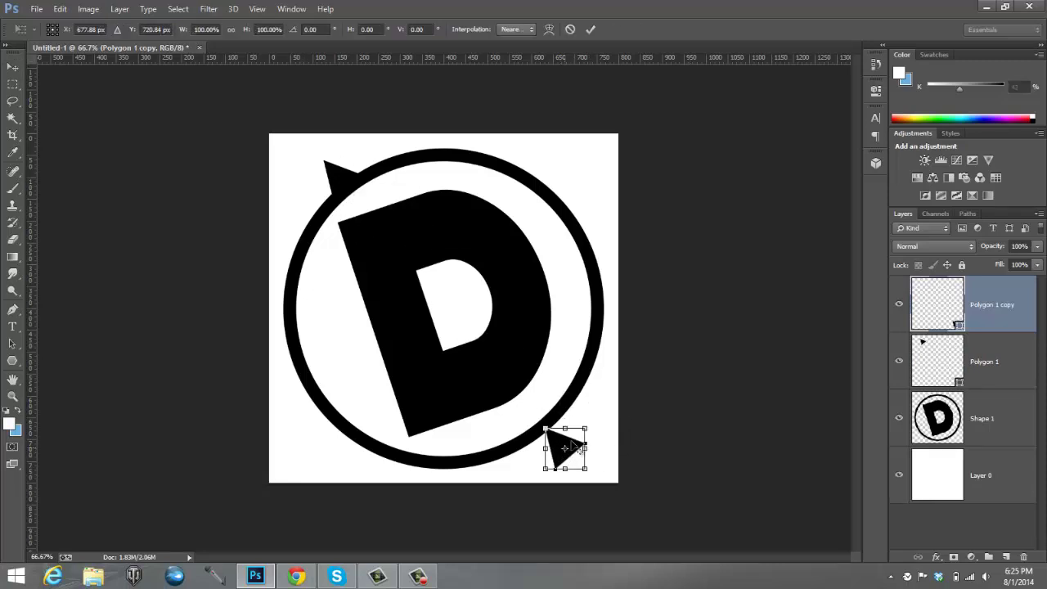
{"action": "left_click_drag", "start_coordinate": [593, 403], "coordinate": [532, 497]}
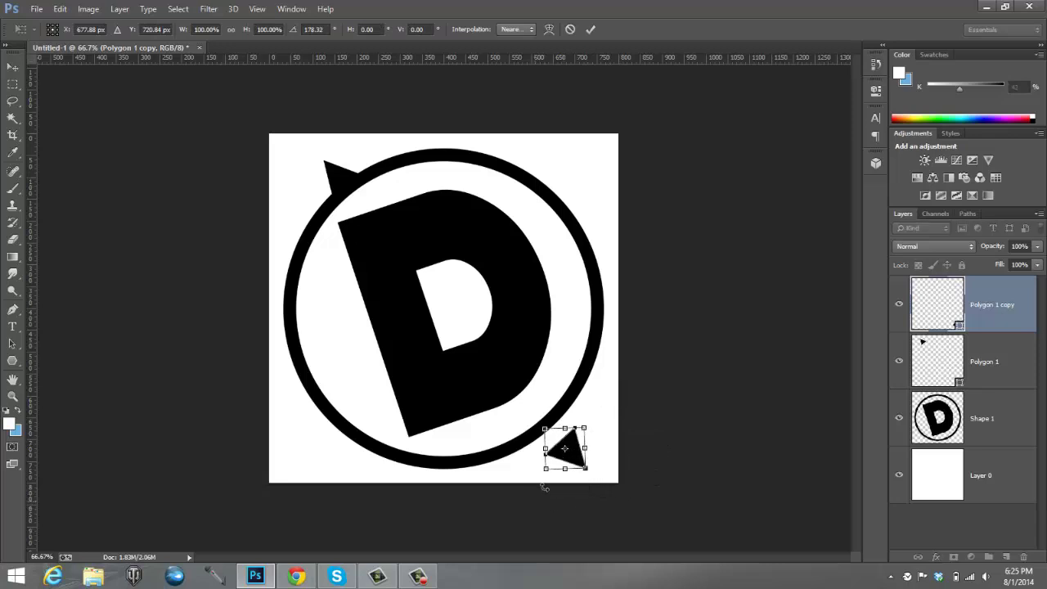
{"action": "left_click_drag", "start_coordinate": [568, 458], "coordinate": [556, 438]}
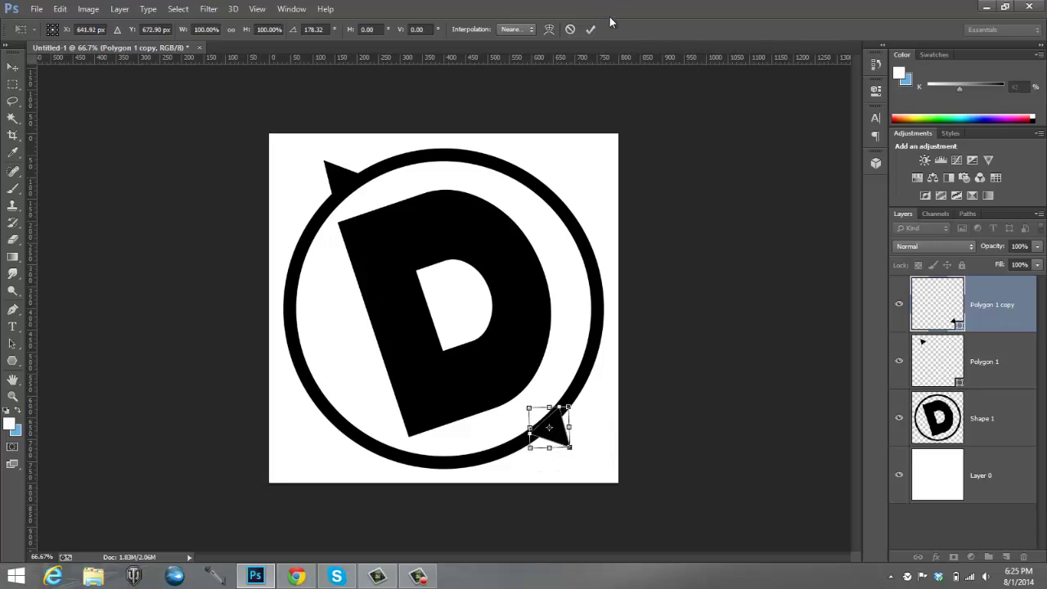
{"action": "left_click", "coordinate": [590, 29]}
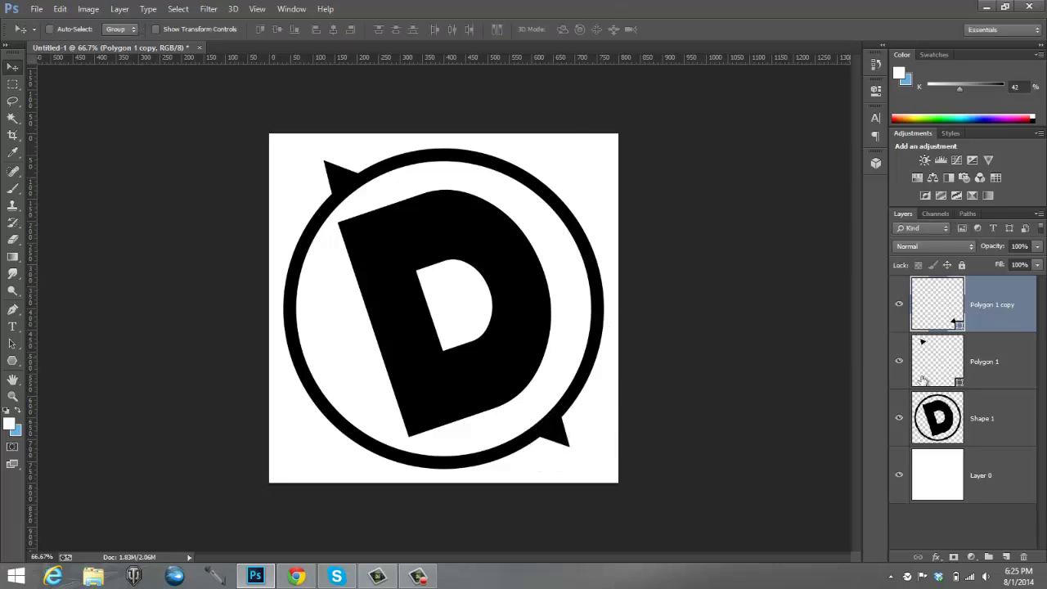
{"action": "key", "text": "ctrl+j"}
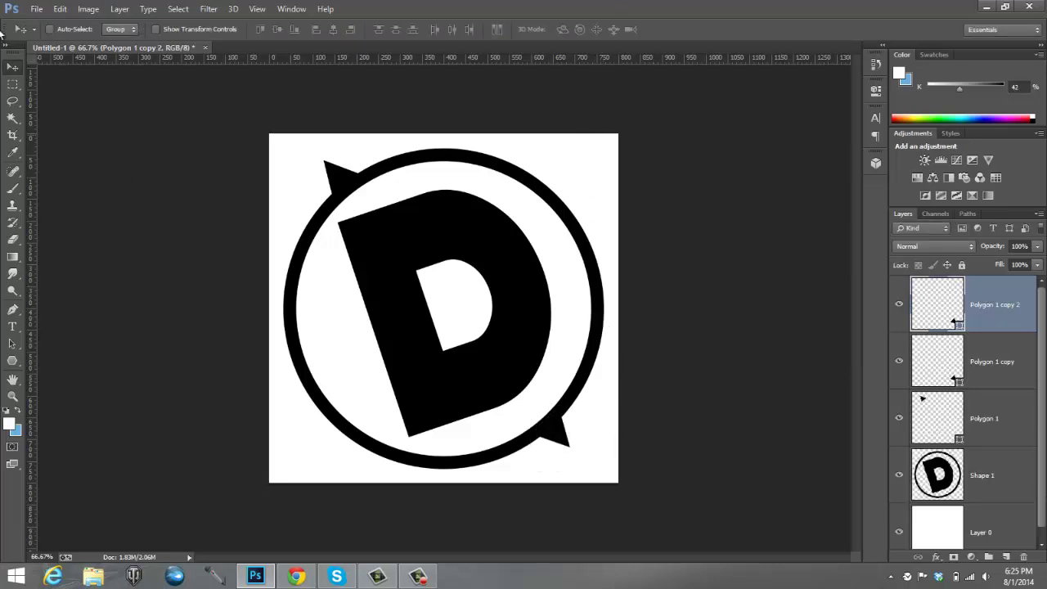
Rotate and place the next triangle copy on the ring's top-right edge, following the ring's curve
{"action": "left_click_drag", "start_coordinate": [413, 294], "coordinate": [368, 134]}
{"action": "key", "text": "ctrl+t"}
{"action": "left_click_drag", "start_coordinate": [592, 262], "coordinate": [516, 112]}
{"action": "left_click_drag", "start_coordinate": [521, 281], "coordinate": [592, 190]}
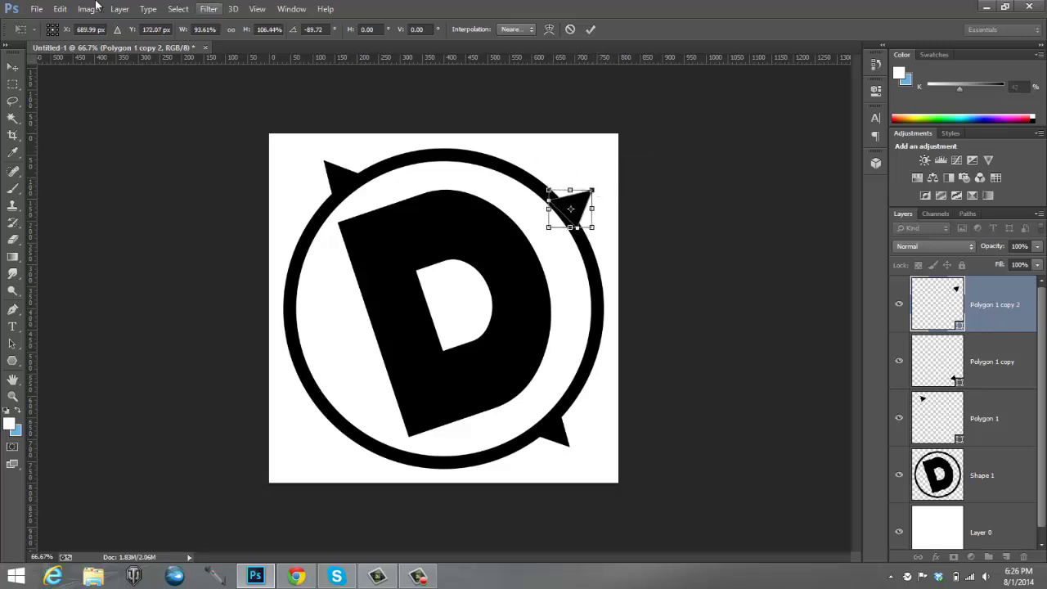
{"action": "left_click", "coordinate": [61, 8]}
{"action": "left_click", "coordinate": [74, 25]}
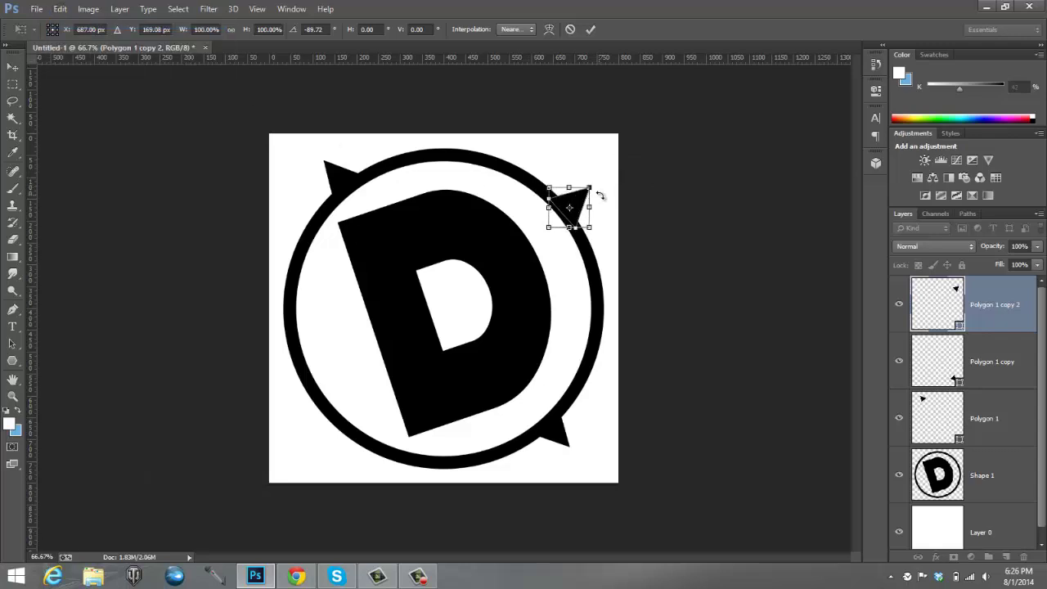
{"action": "mouse_move", "coordinate": [600, 195]}
{"action": "left_mouse_down"}
{"action": "mouse_move", "coordinate": [575, 210]}
{"action": "mouse_move", "coordinate": [612, 188]}
{"action": "left_mouse_up"}
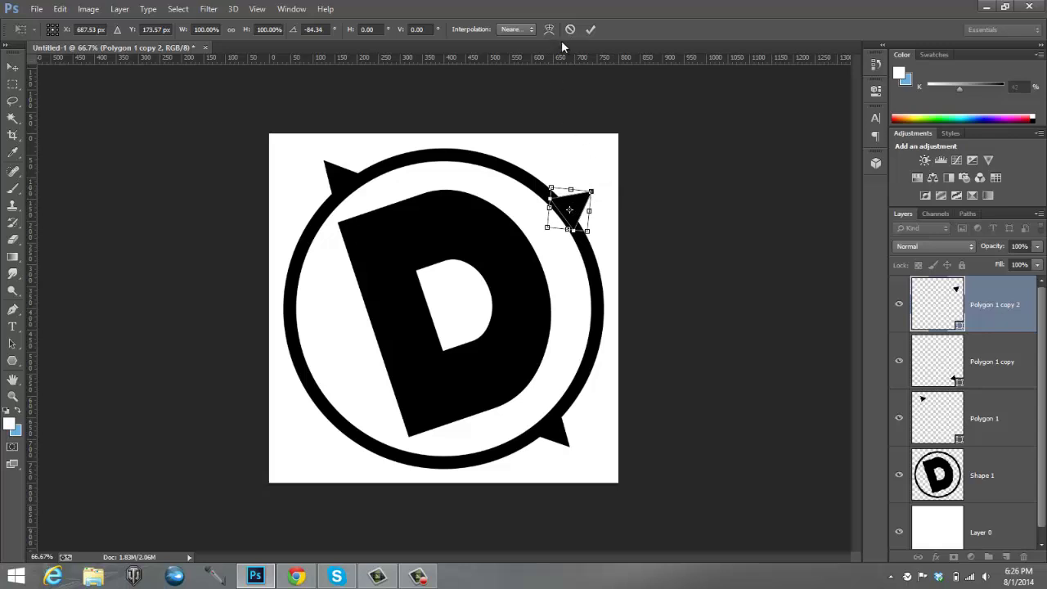
{"action": "left_click", "coordinate": [590, 29]}
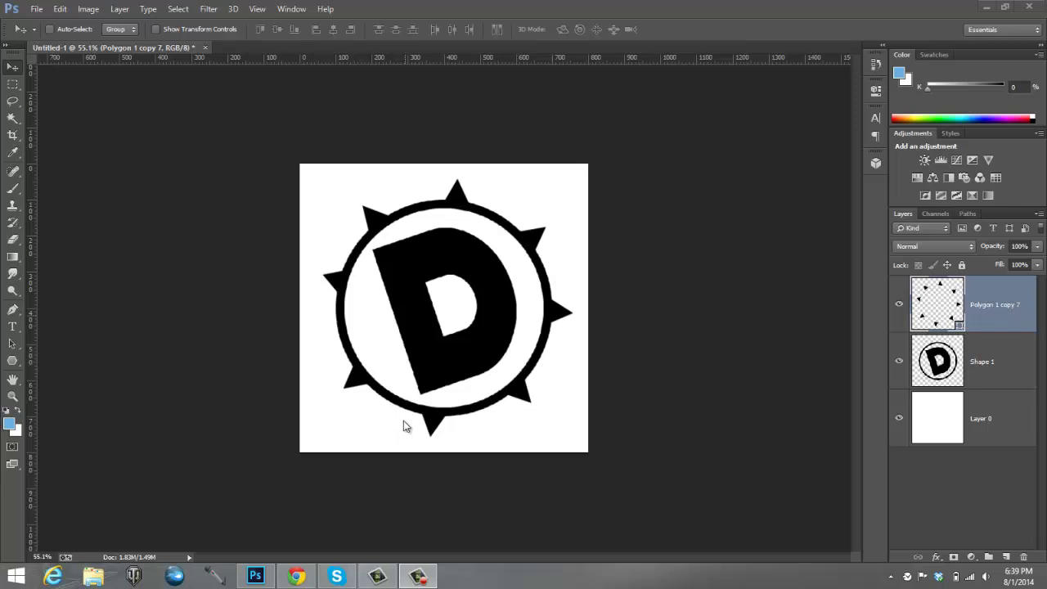
Merge the Polygon 1 copy 7 spikes layer down into Shape 1
{"action": "right_click", "coordinate": [1007, 293]}
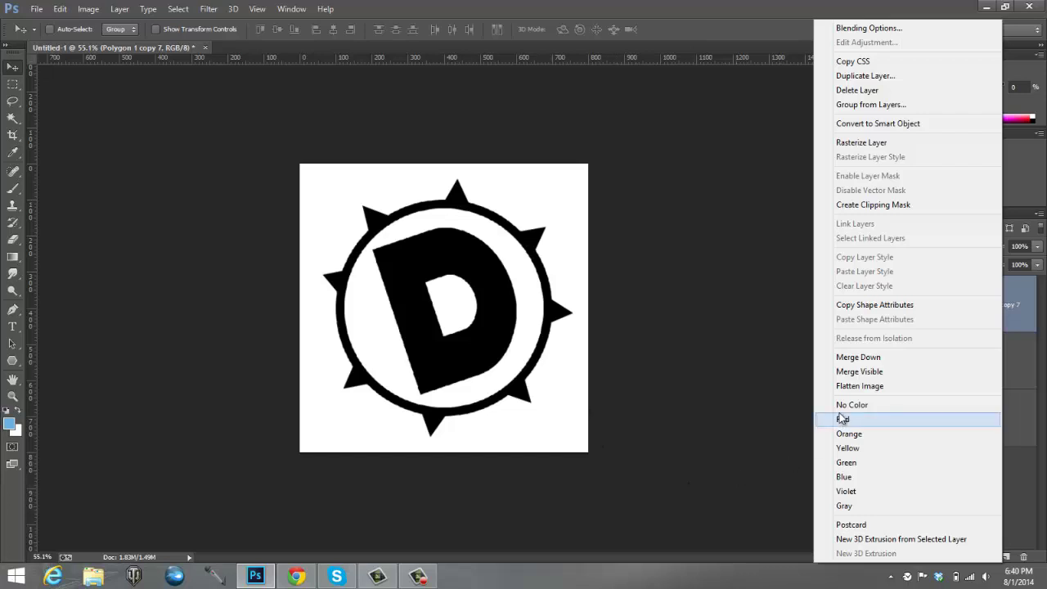
{"action": "left_click", "coordinate": [868, 359]}
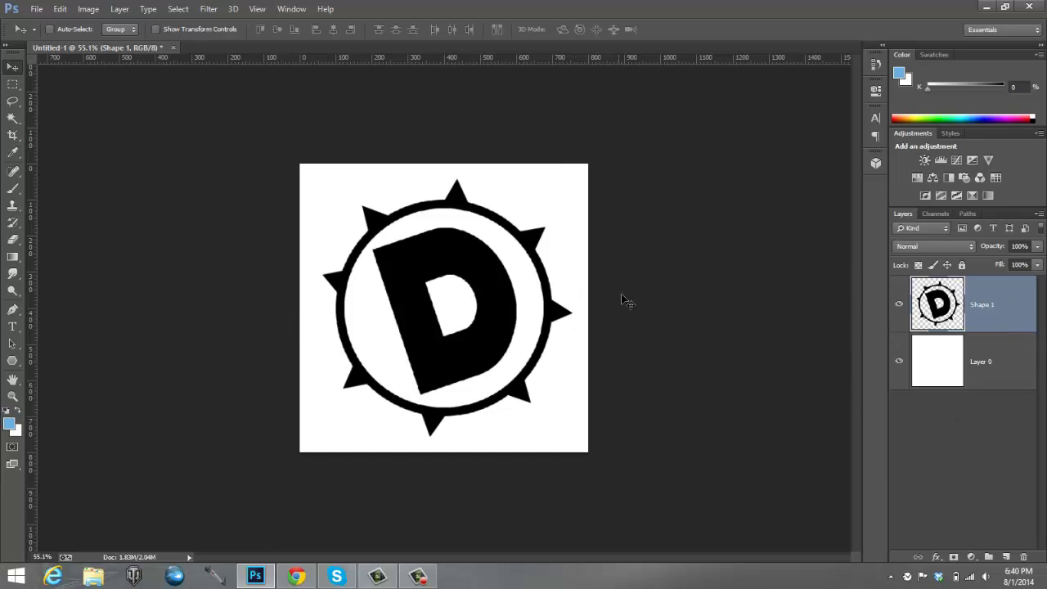
Make a New 3D Extrusion from Shape 1 and show the 3D scene contents
{"action": "left_click", "coordinate": [1014, 374]}
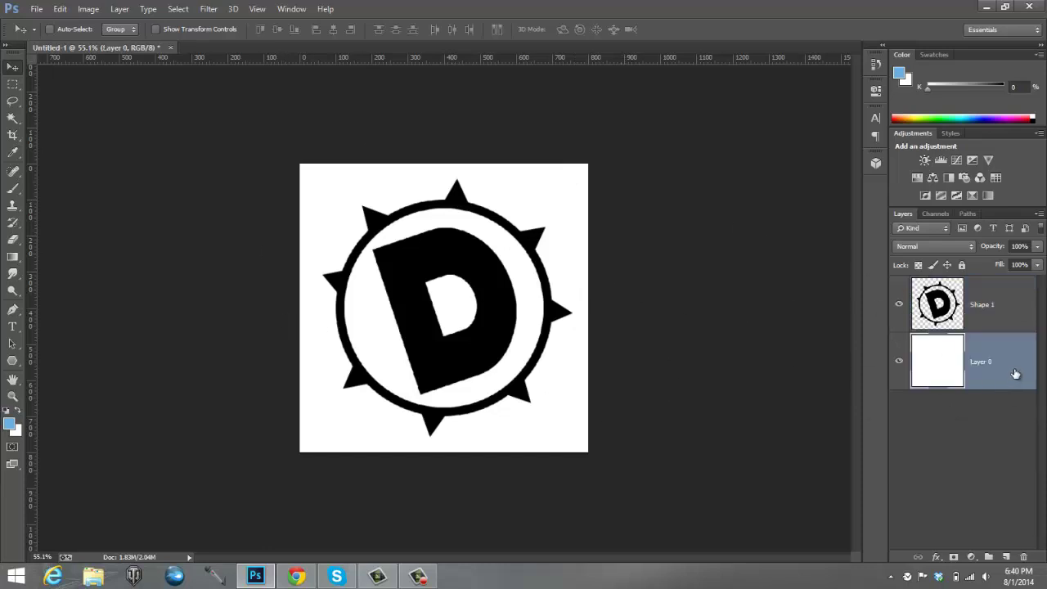
{"action": "left_click", "coordinate": [1007, 318]}
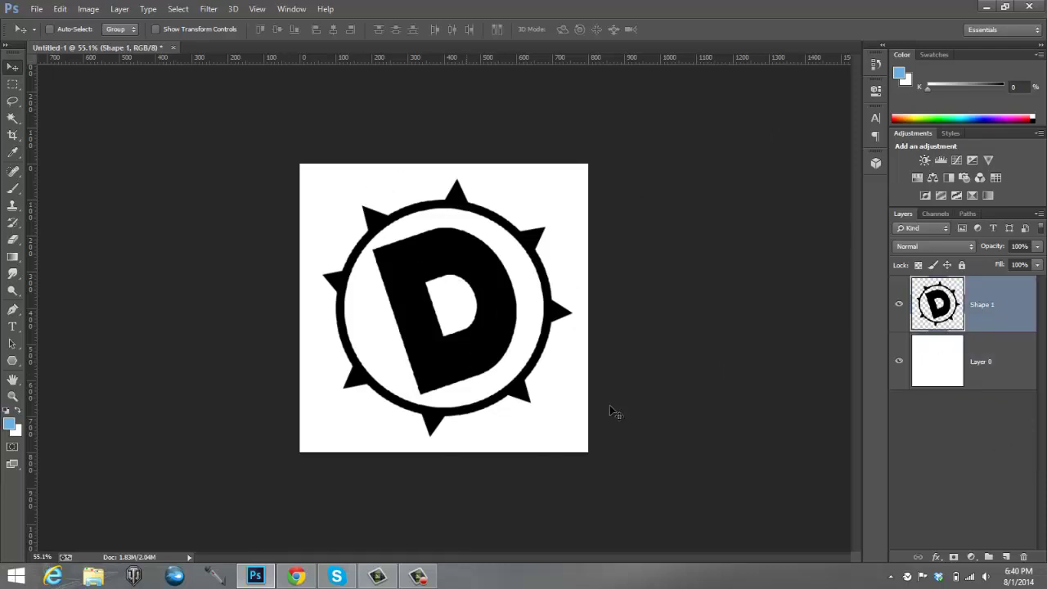
{"action": "left_click", "coordinate": [239, 11]}
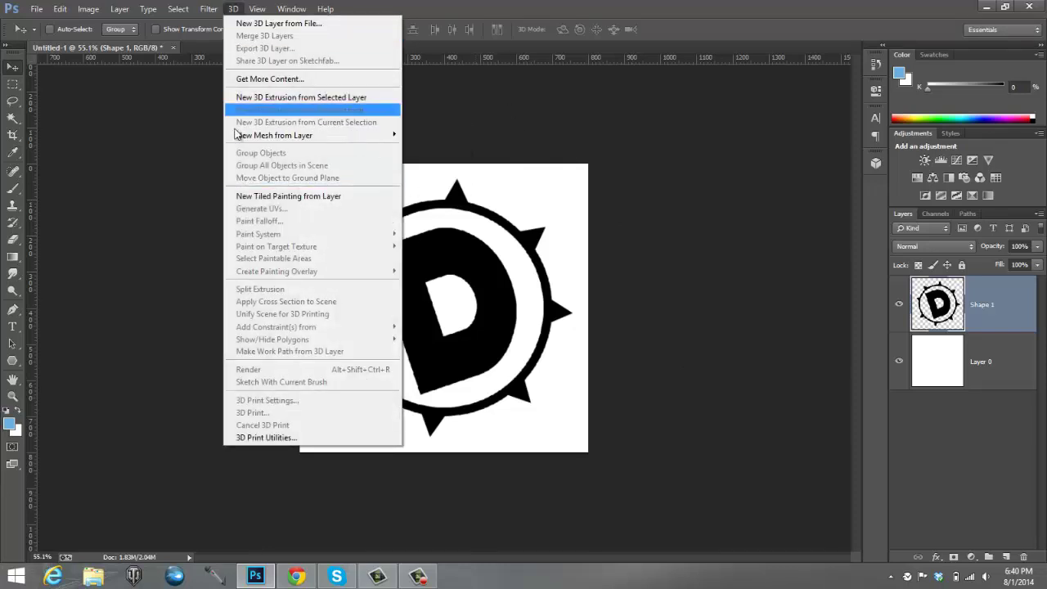
{"action": "left_click", "coordinate": [245, 97]}
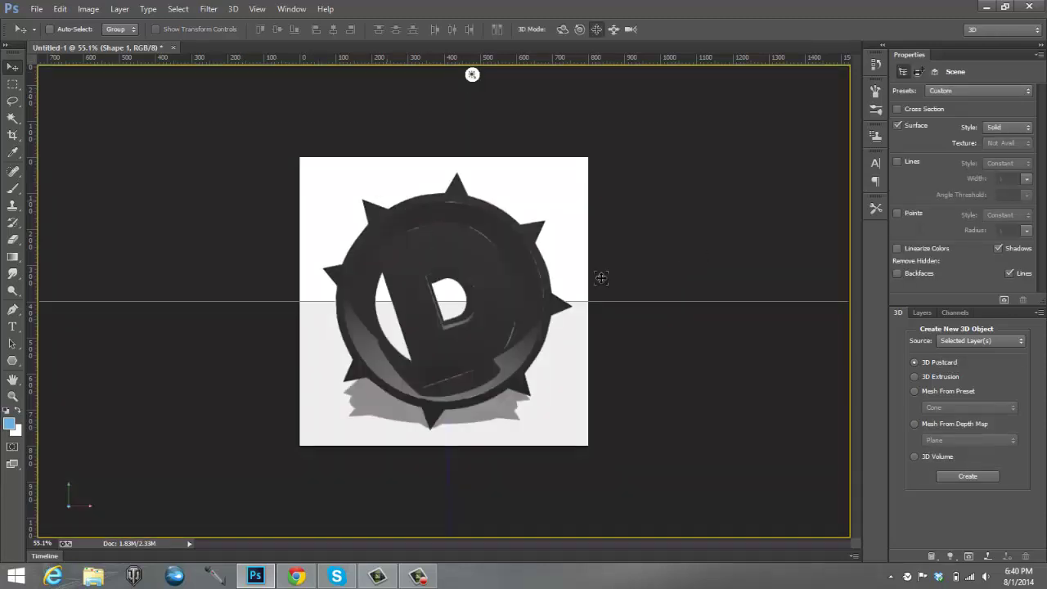
{"action": "left_click", "coordinate": [921, 313]}
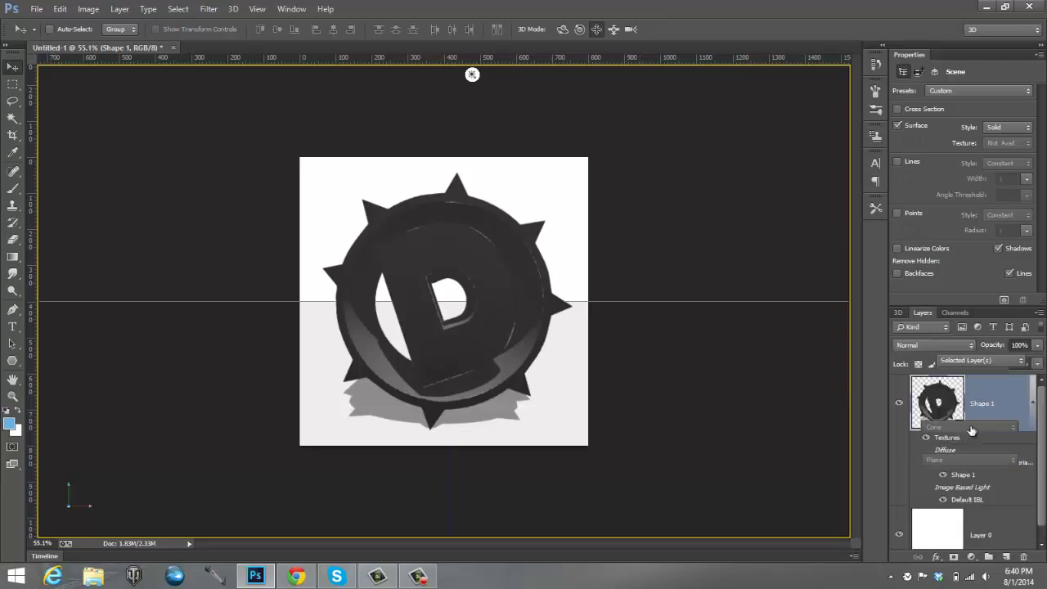
{"action": "double_click", "coordinate": [941, 405]}
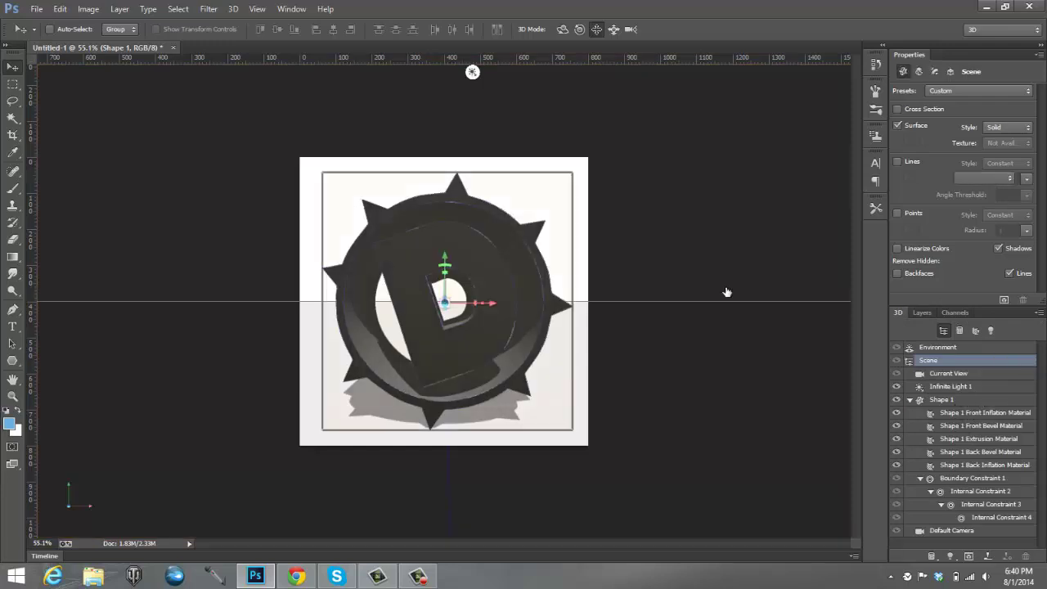
Reduce Shape 1's extrusion depth to 1157.93 px and turn off Catch and Cast Shadows
{"action": "left_click", "coordinate": [490, 270]}
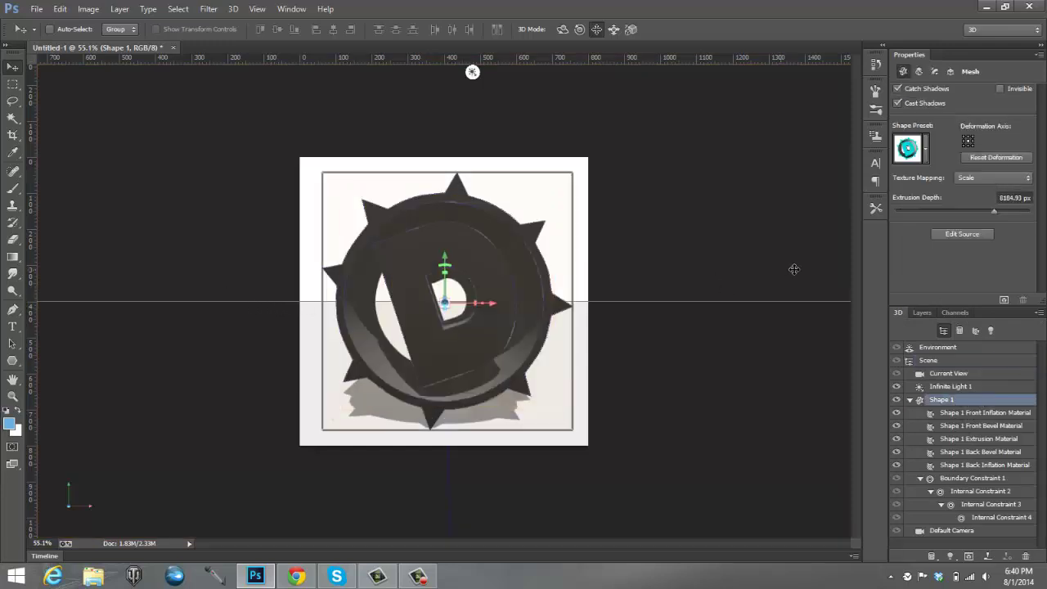
{"action": "left_click_drag", "start_coordinate": [992, 212], "coordinate": [981, 216]}
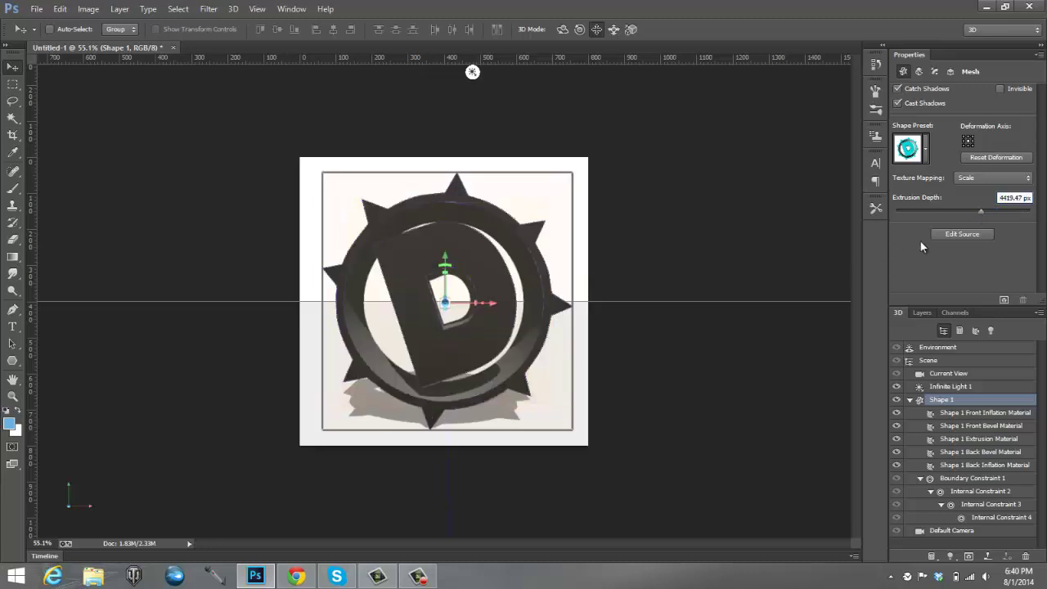
{"action": "left_click_drag", "start_coordinate": [978, 212], "coordinate": [967, 214]}
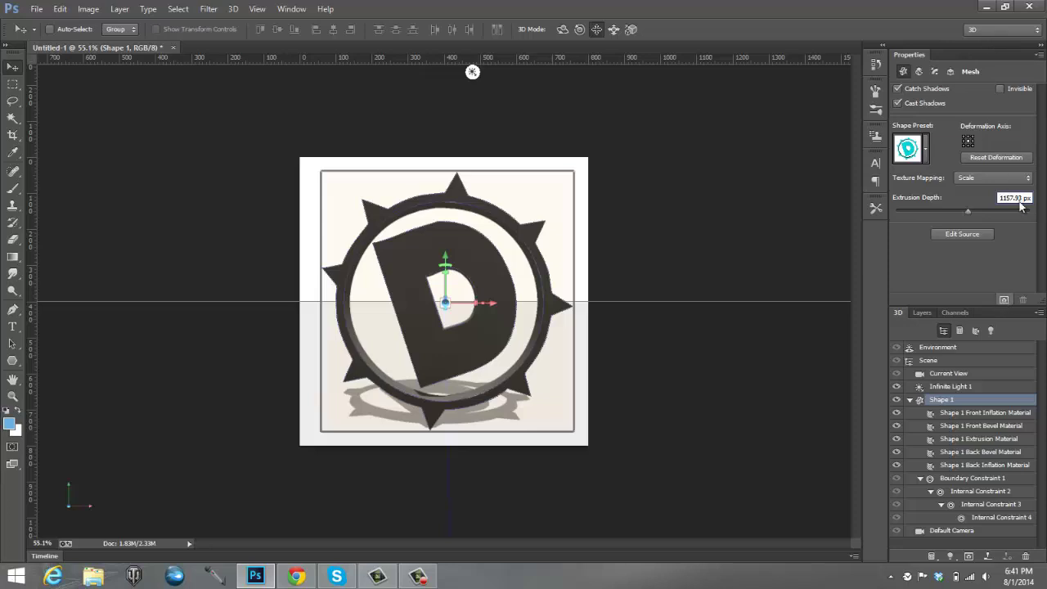
{"action": "left_click", "coordinate": [897, 88]}
{"action": "left_click", "coordinate": [897, 103]}
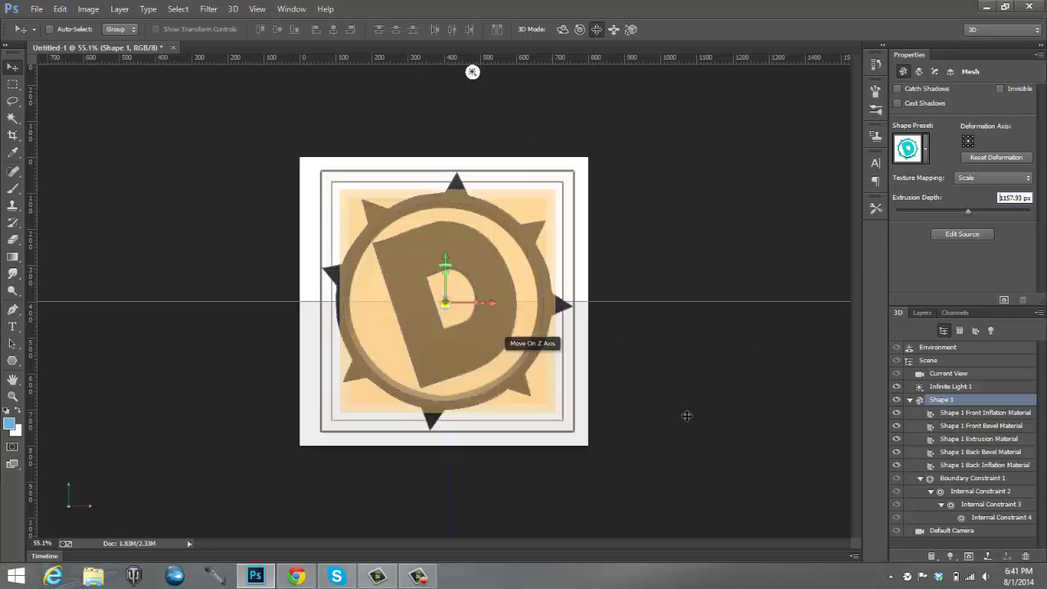
Switch to the Essentials workspace and back to the 3D workspace
{"action": "left_click", "coordinate": [995, 30]}
{"action": "left_click", "coordinate": [991, 44]}
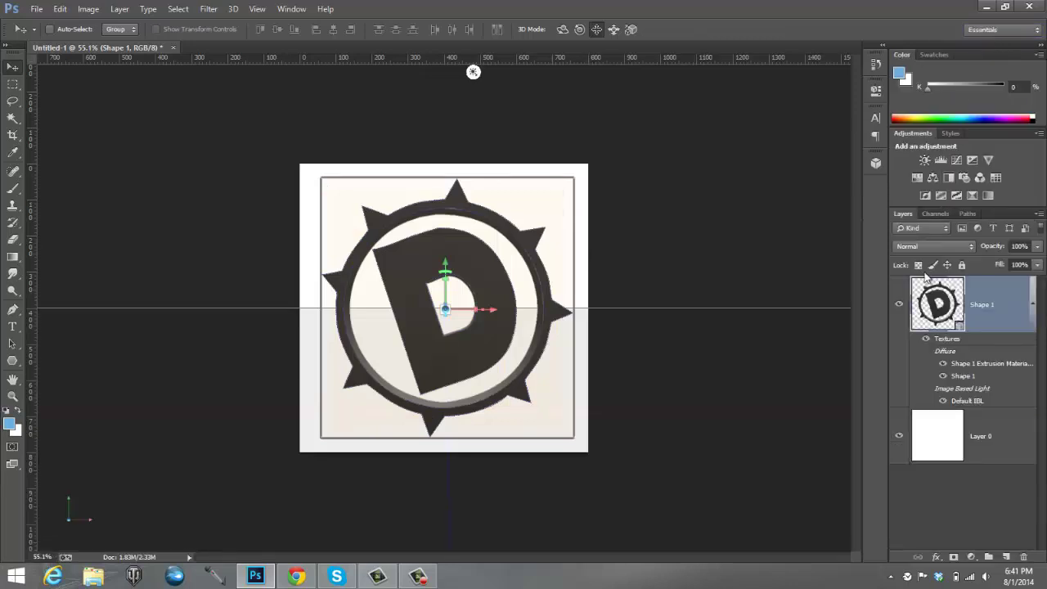
{"action": "left_click", "coordinate": [975, 32]}
{"action": "left_click", "coordinate": [985, 46]}
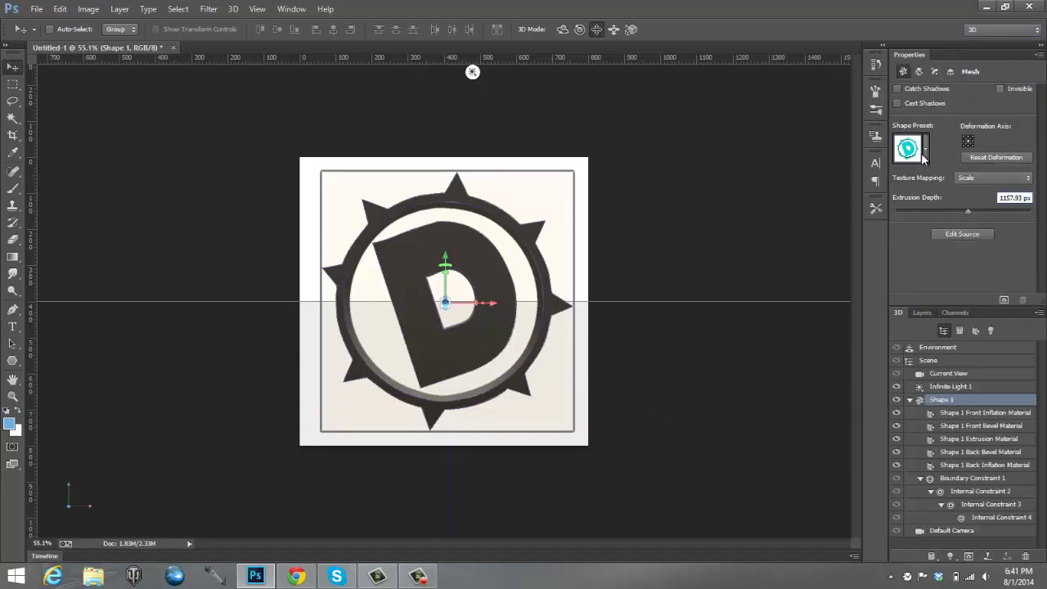
Try several shape presets, settling on one with an 8184.97 px extrusion depth
{"action": "left_click", "coordinate": [928, 153]}
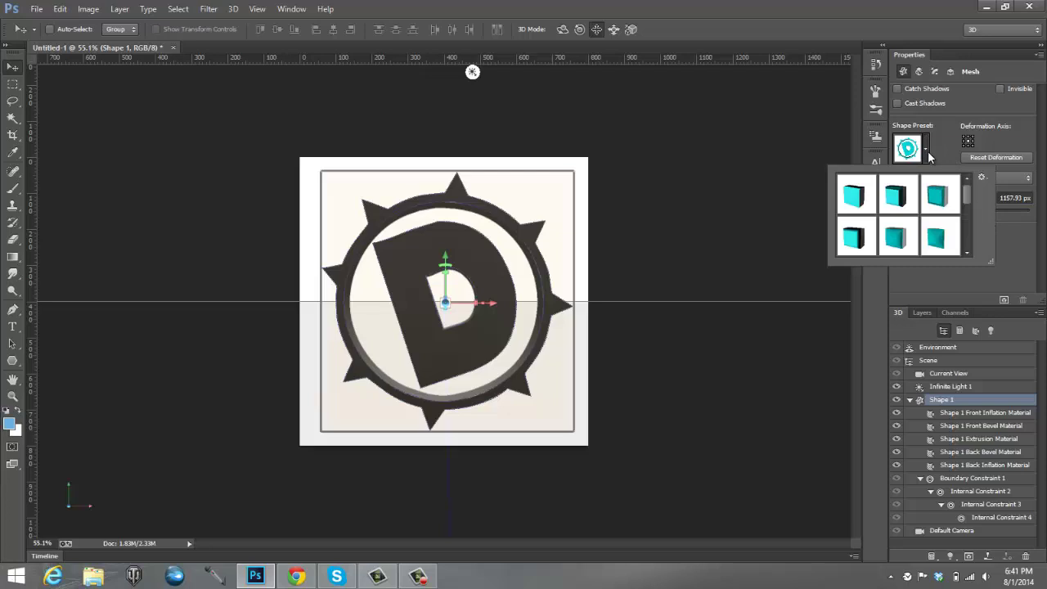
{"action": "left_click", "coordinate": [906, 193]}
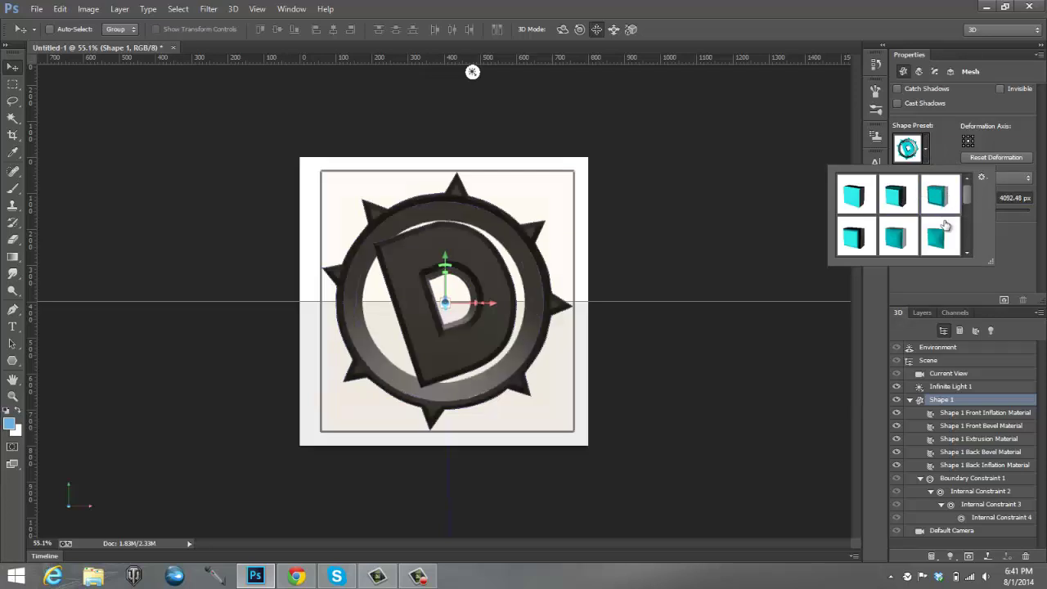
{"action": "left_click", "coordinate": [937, 248]}
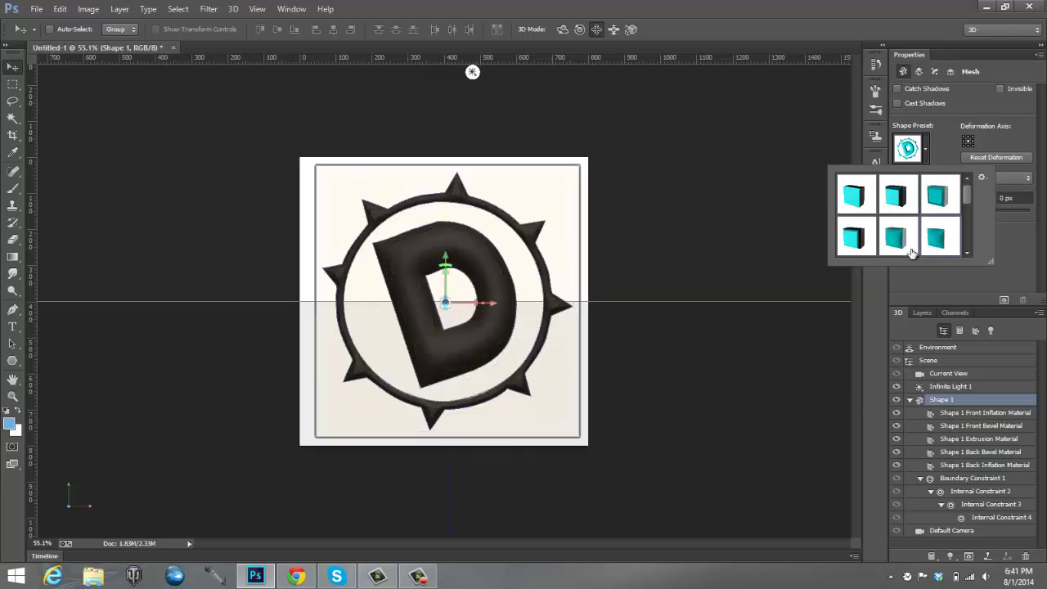
{"action": "left_click", "coordinate": [883, 250]}
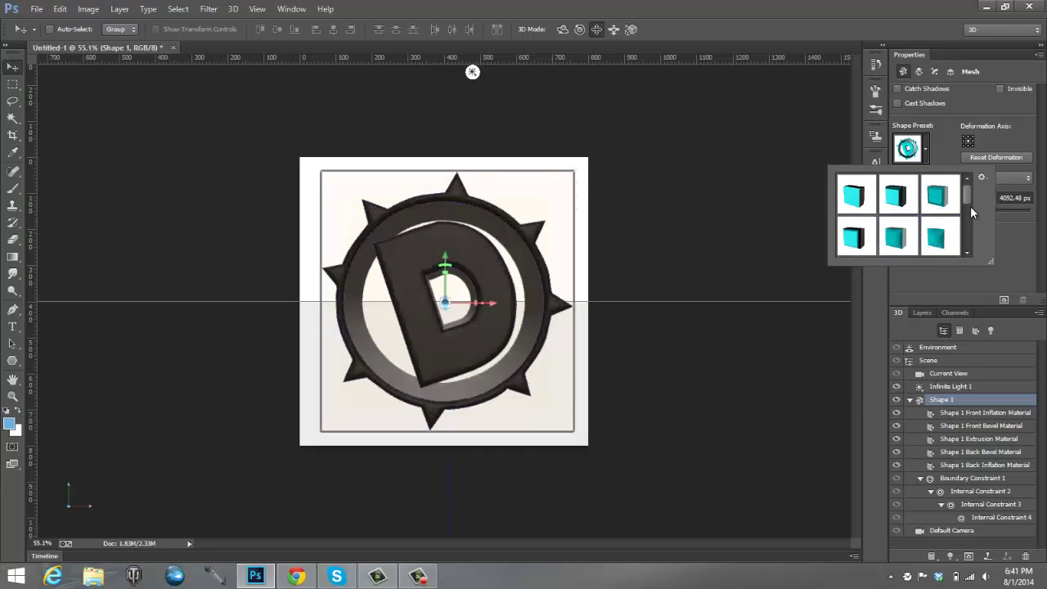
{"action": "left_click_drag", "start_coordinate": [969, 203], "coordinate": [969, 215]}
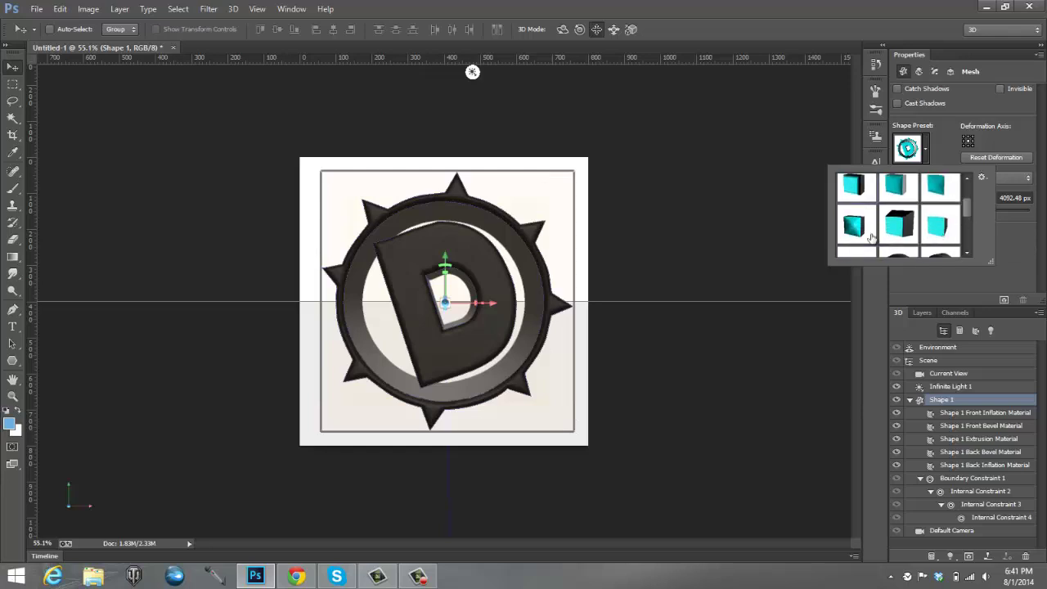
{"action": "left_click", "coordinate": [947, 229]}
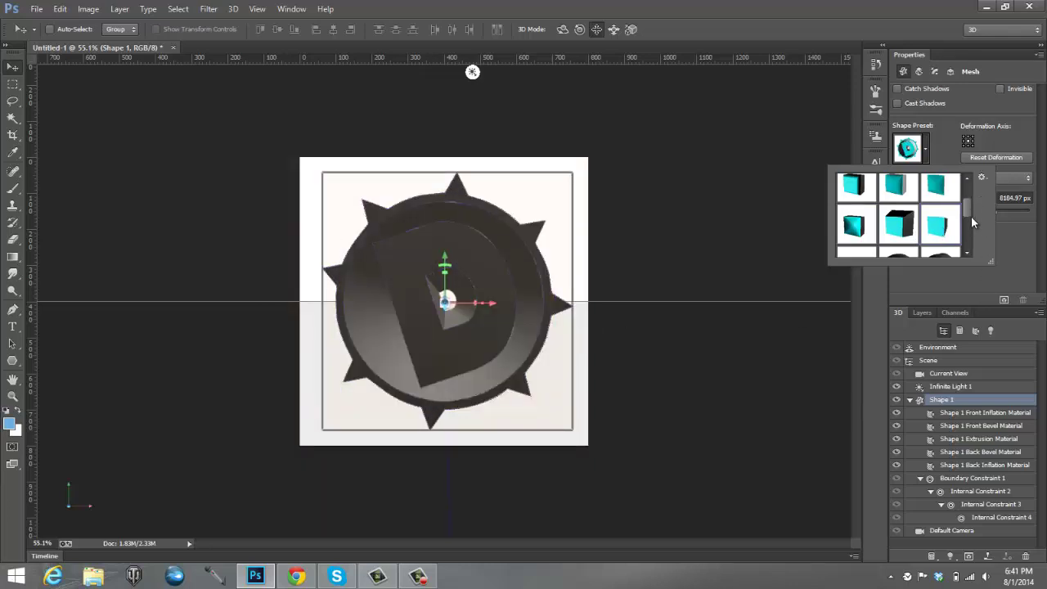
{"action": "left_click_drag", "start_coordinate": [971, 216], "coordinate": [972, 230]}
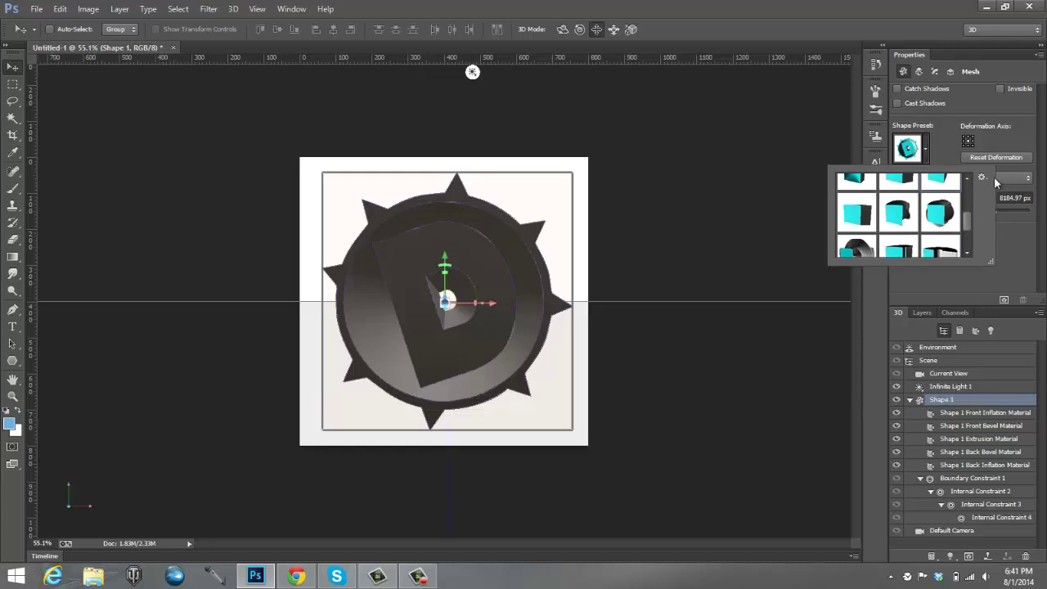
{"action": "left_click", "coordinate": [969, 399]}
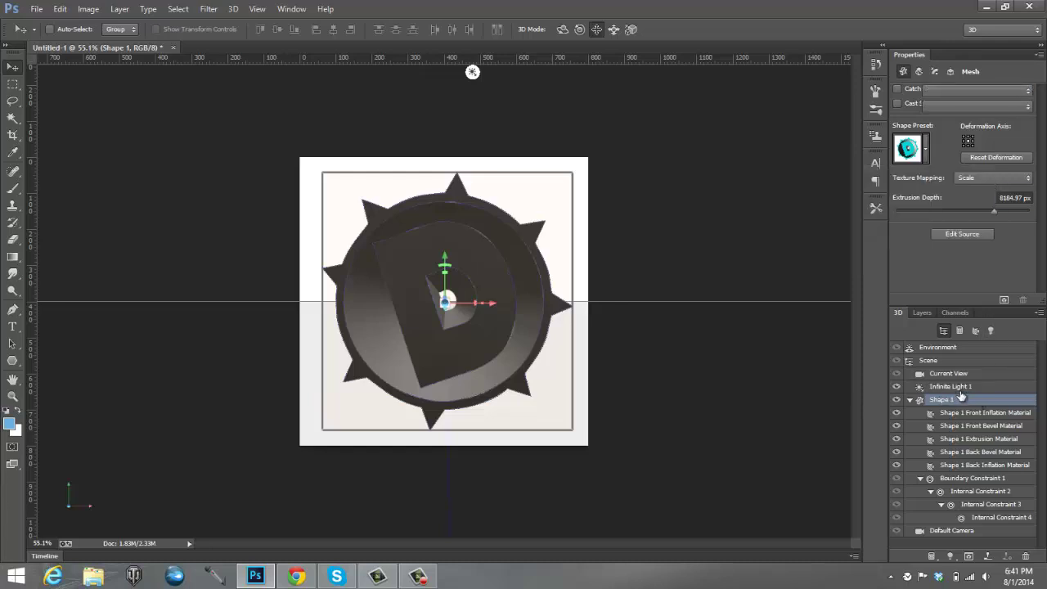
Select Infinite Light 1 in the 3D panel
{"action": "left_click", "coordinate": [955, 386]}
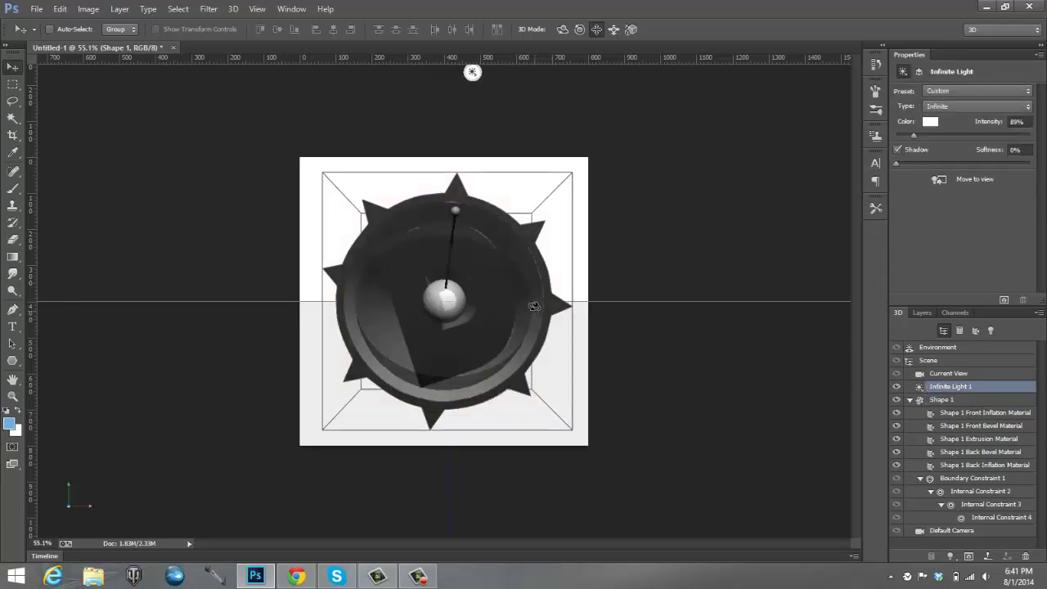